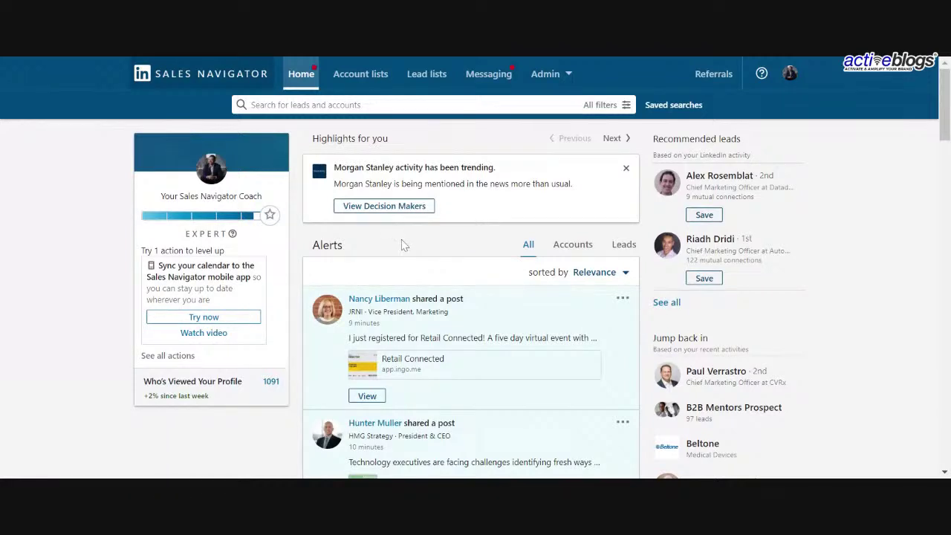
Open Saved searches and then the All filters panel for a new lead search.
{"action": "scroll", "coordinate": [437, 253], "scroll_direction": "down", "scroll_amount": 1}
{"action": "scroll", "coordinate": [438, 253], "scroll_direction": "up", "scroll_amount": 1}
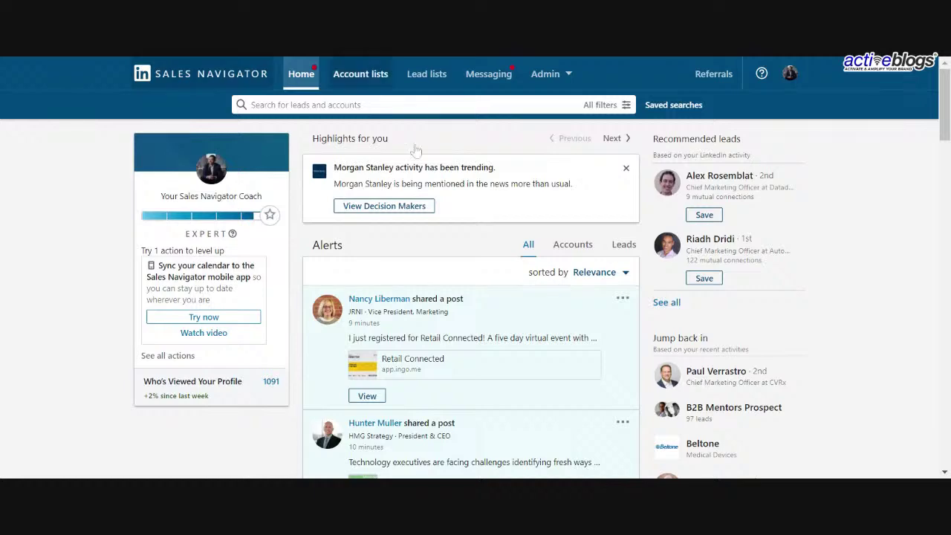
{"action": "scroll", "coordinate": [517, 251], "scroll_direction": "down", "scroll_amount": 5}
{"action": "scroll", "coordinate": [515, 250], "scroll_direction": "down", "scroll_amount": 3}
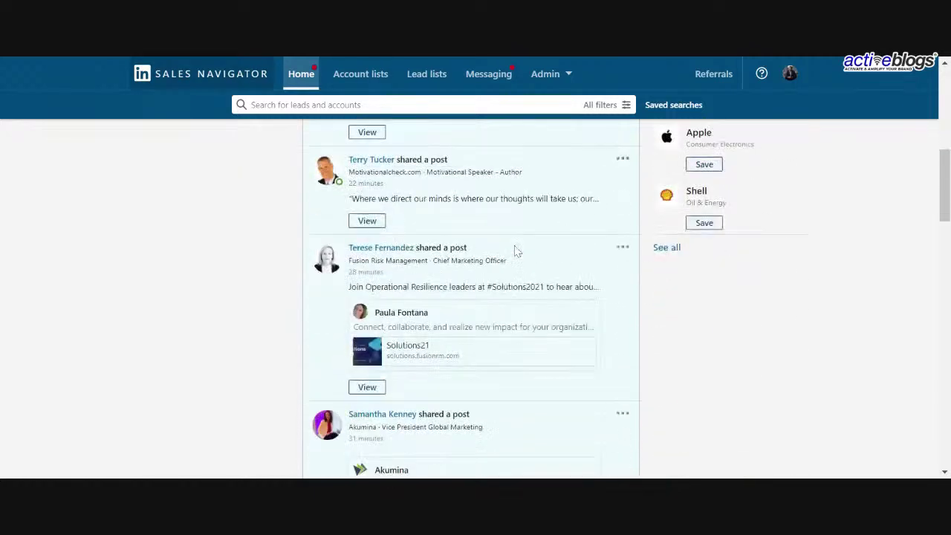
{"action": "scroll", "coordinate": [515, 250], "scroll_direction": "up", "scroll_amount": 8}
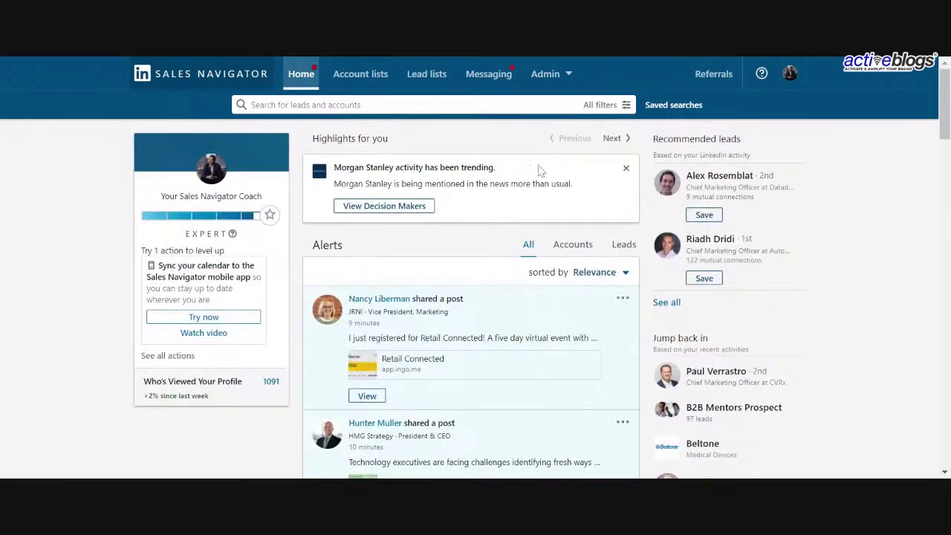
{"action": "left_click", "coordinate": [674, 106]}
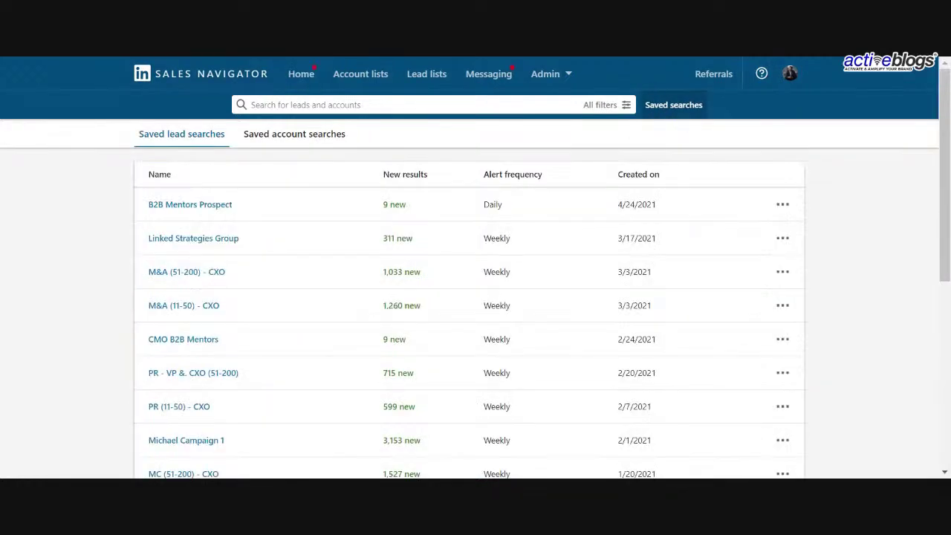
{"action": "scroll", "coordinate": [510, 248], "scroll_direction": "down", "scroll_amount": 1}
{"action": "scroll", "coordinate": [565, 163], "scroll_direction": "up", "scroll_amount": 1}
{"action": "left_click", "coordinate": [599, 107]}
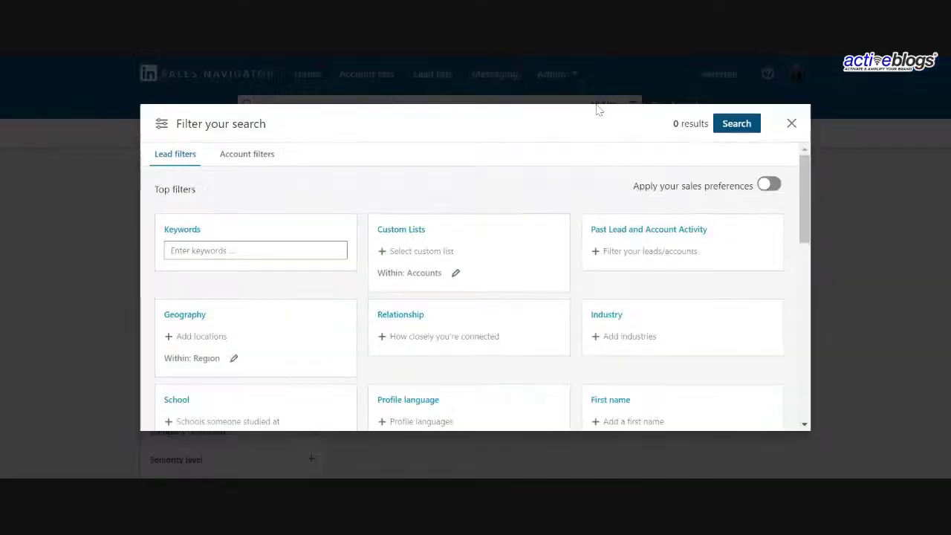
{"action": "scroll", "coordinate": [553, 249], "scroll_direction": "down", "scroll_amount": 3}
{"action": "scroll", "coordinate": [554, 250], "scroll_direction": "down", "scroll_amount": 1}
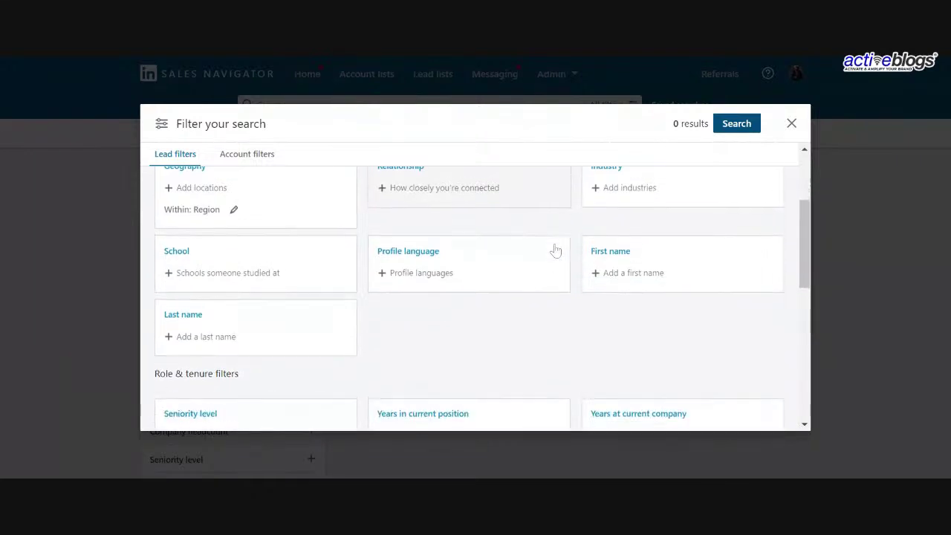
{"action": "scroll", "coordinate": [555, 250], "scroll_direction": "up", "scroll_amount": 2}
Add the Medical Devices industry filter and the United States geography filter.
{"action": "left_click", "coordinate": [633, 272]}
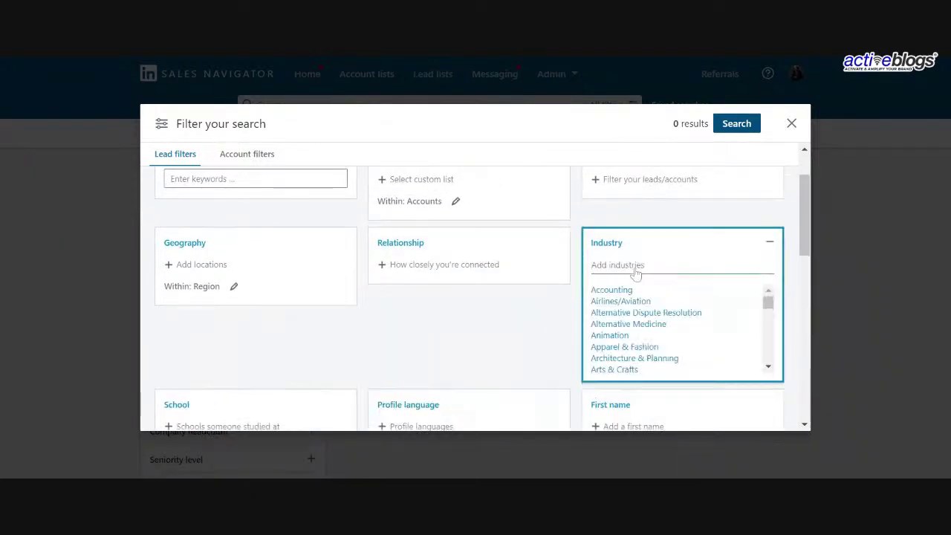
{"action": "type", "text": "know"}
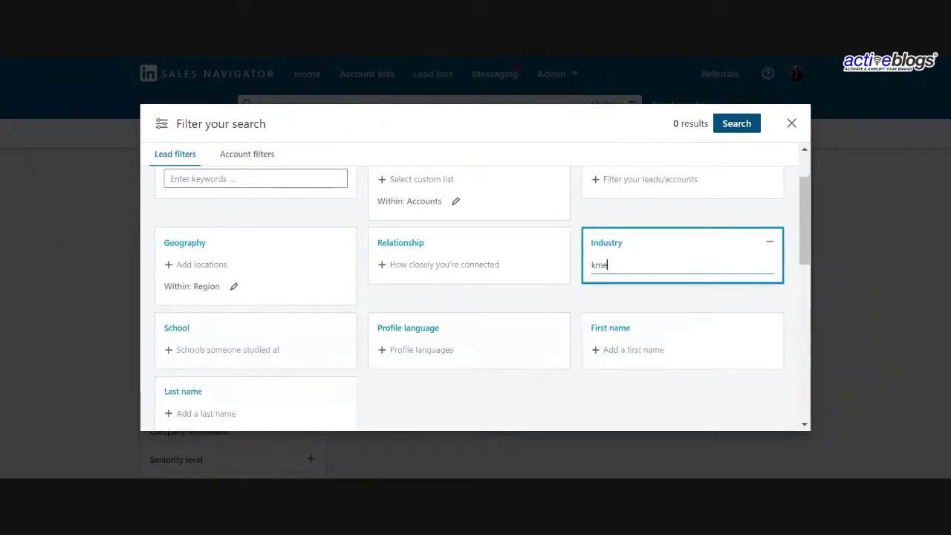
{"action": "key", "text": "BackSpace"}
{"action": "key", "text": "BackSpace"}
{"action": "key", "text": "BackSpace"}
{"action": "key", "text": "BackSpace"}
{"action": "type", "text": "med"}
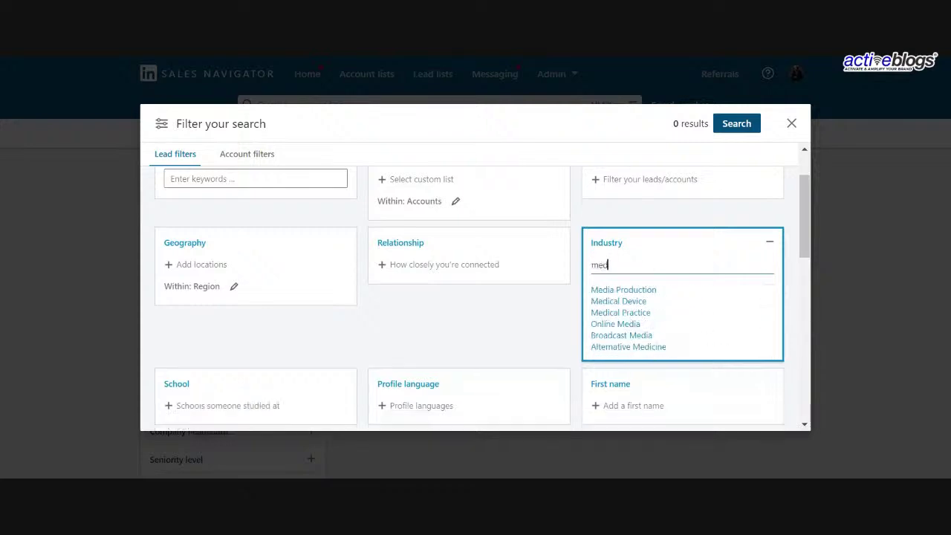
{"action": "key", "text": "Down"}
{"action": "key", "text": "Down"}
{"action": "key", "text": "Return"}
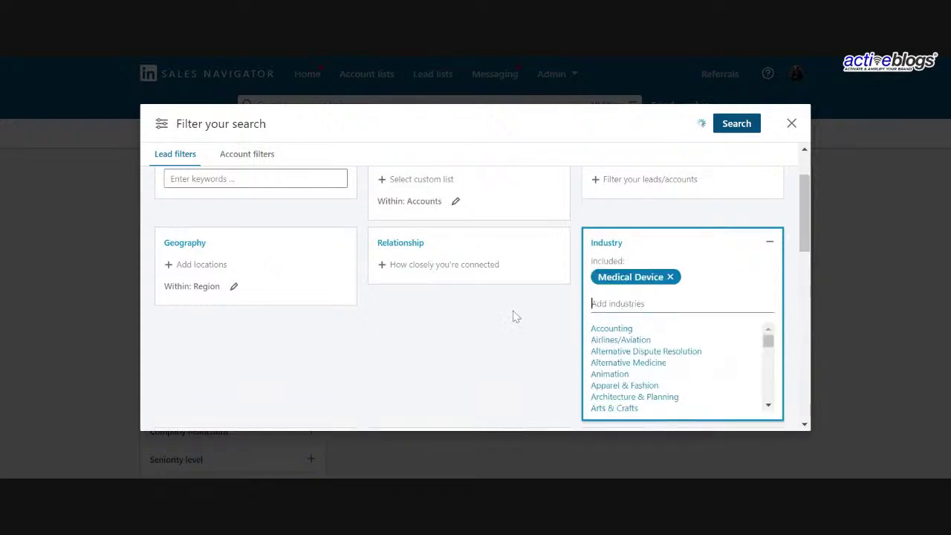
{"action": "left_click", "coordinate": [251, 335]}
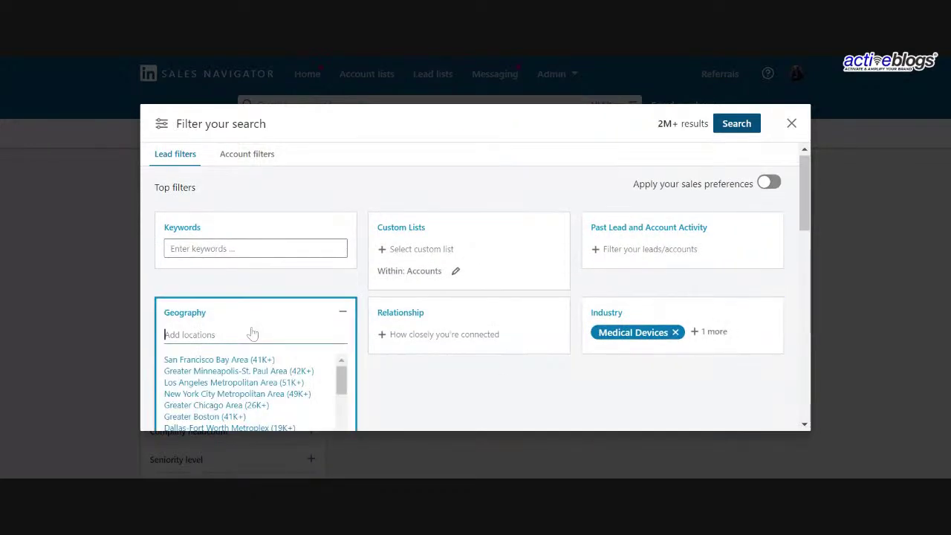
{"action": "type", "text": "unite"}
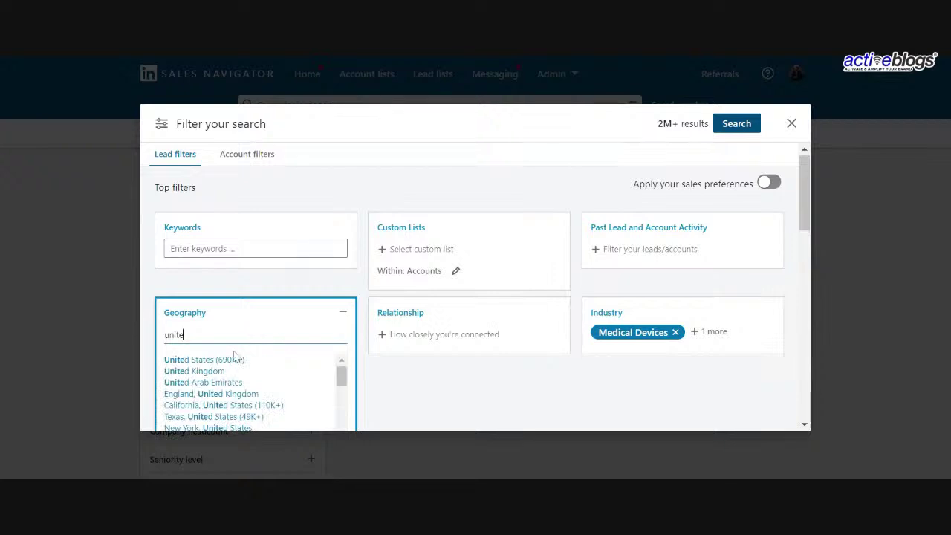
{"action": "left_click", "coordinate": [232, 362]}
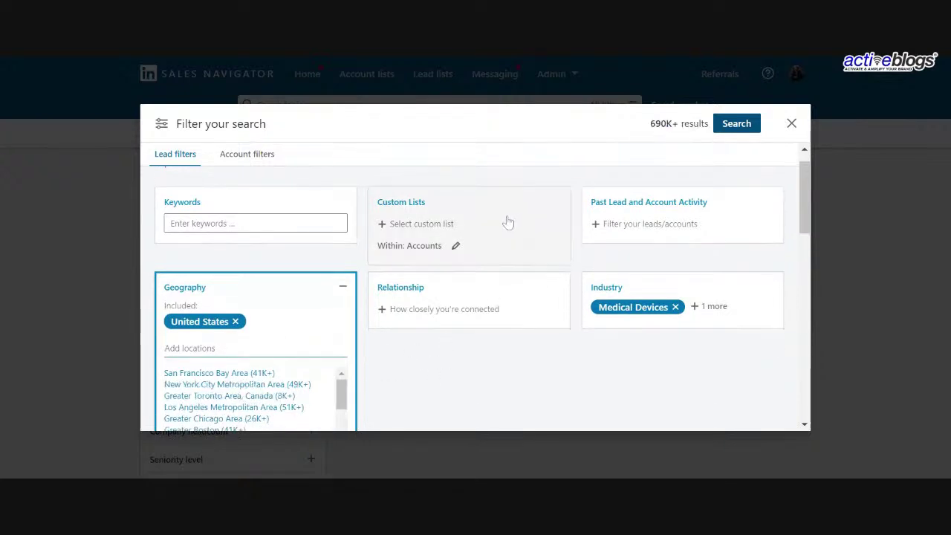
Add the Chief Executive Officer title filter and run the search.
{"action": "scroll", "coordinate": [497, 321], "scroll_direction": "down", "scroll_amount": 6}
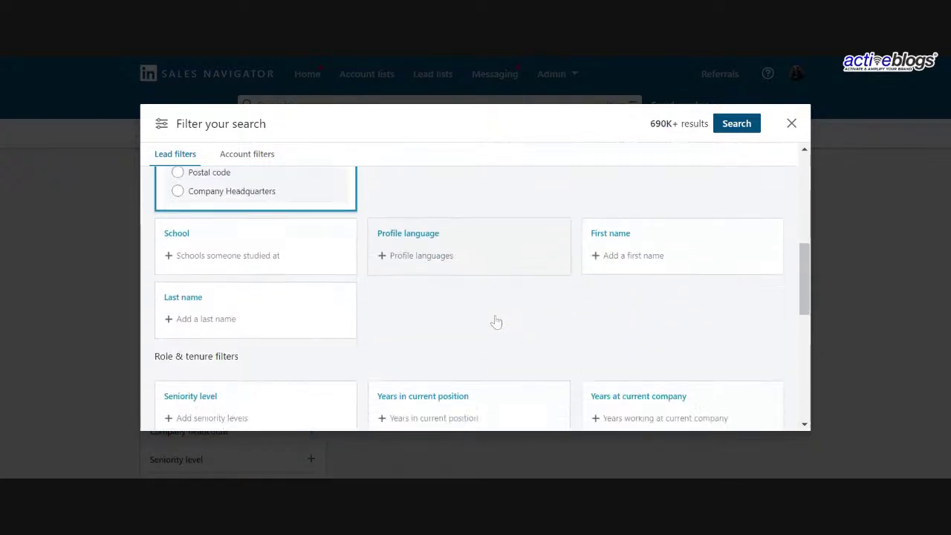
{"action": "scroll", "coordinate": [496, 322], "scroll_direction": "down", "scroll_amount": 1}
{"action": "left_click", "coordinate": [458, 338]}
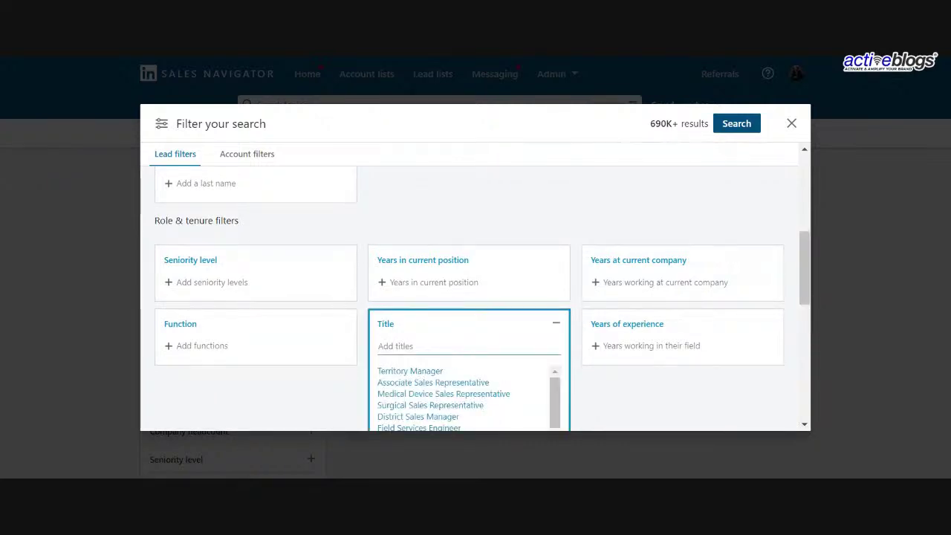
{"action": "type", "text": "chief e"}
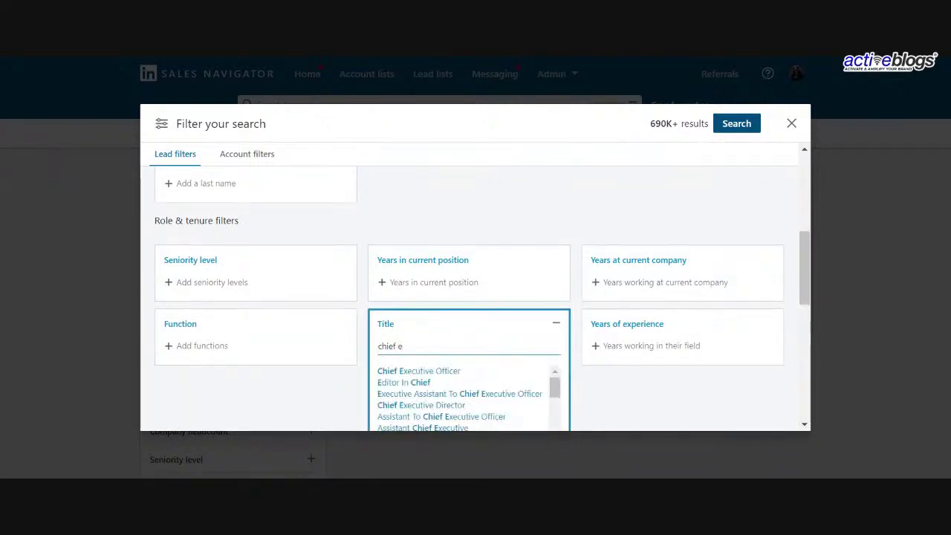
{"action": "key", "text": "Down"}
{"action": "key", "text": "Return"}
{"action": "scroll", "coordinate": [602, 379], "scroll_direction": "up", "scroll_amount": 2}
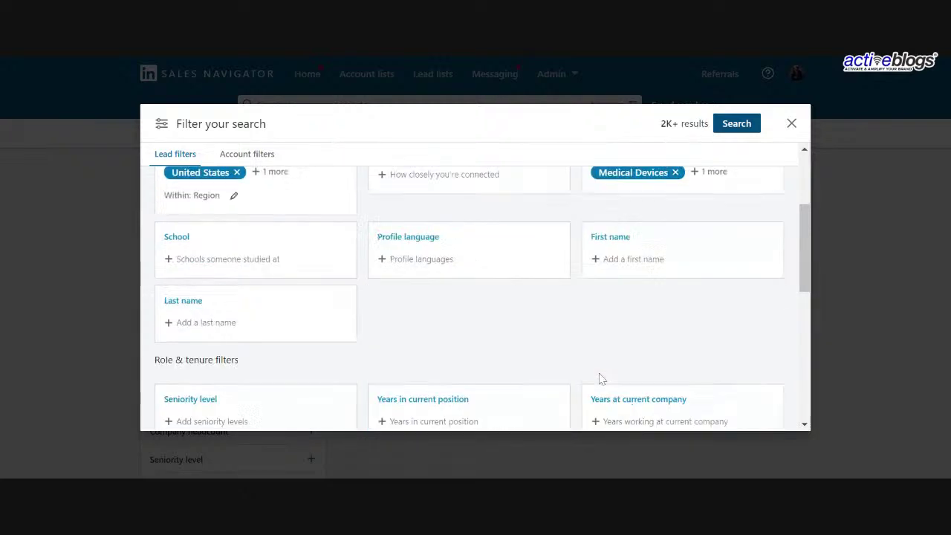
{"action": "left_click", "coordinate": [727, 126]}
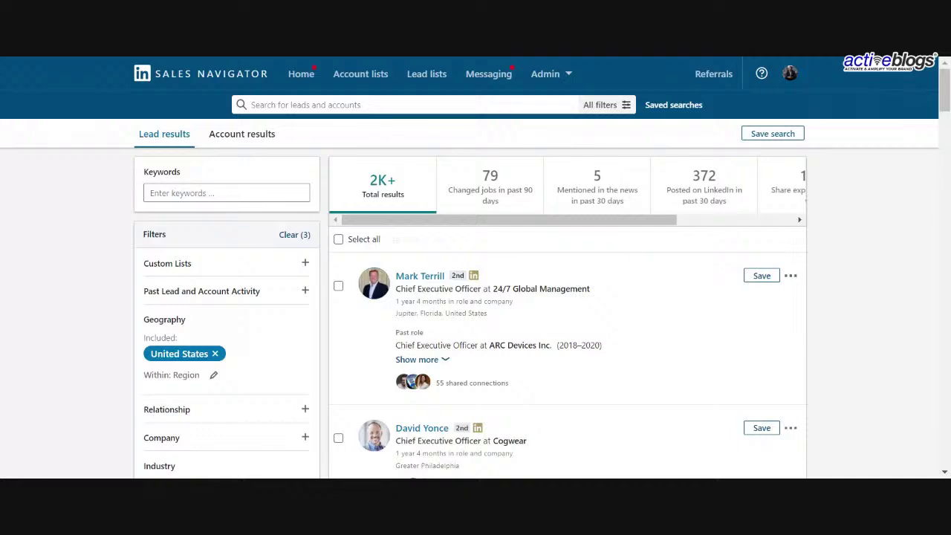
Scroll through the 2K+ CEO leads (Cogwear, T1D Exchange, Nationwide Medical Supply) and back up.
{"action": "scroll", "coordinate": [252, 293], "scroll_direction": "down", "scroll_amount": 3}
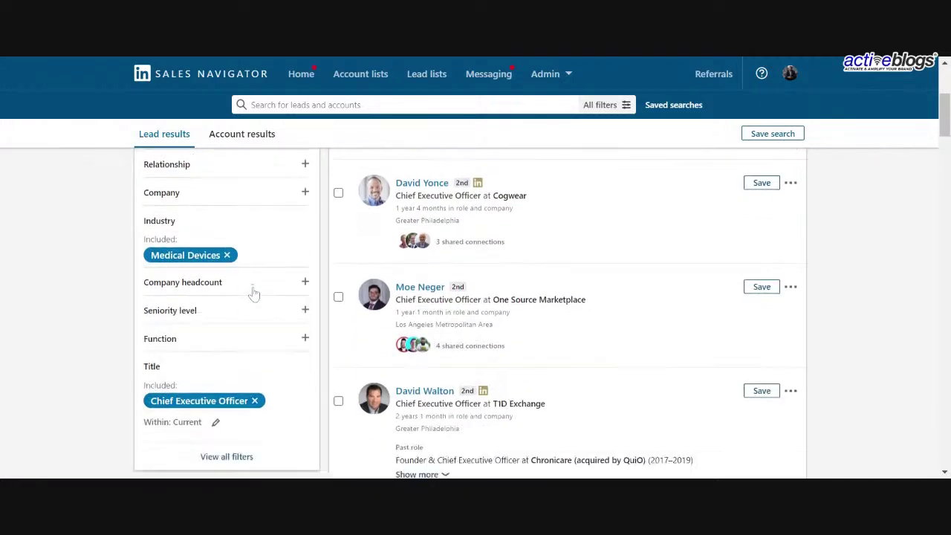
{"action": "scroll", "coordinate": [461, 278], "scroll_direction": "down", "scroll_amount": 1}
{"action": "scroll", "coordinate": [671, 263], "scroll_direction": "up", "scroll_amount": 5}
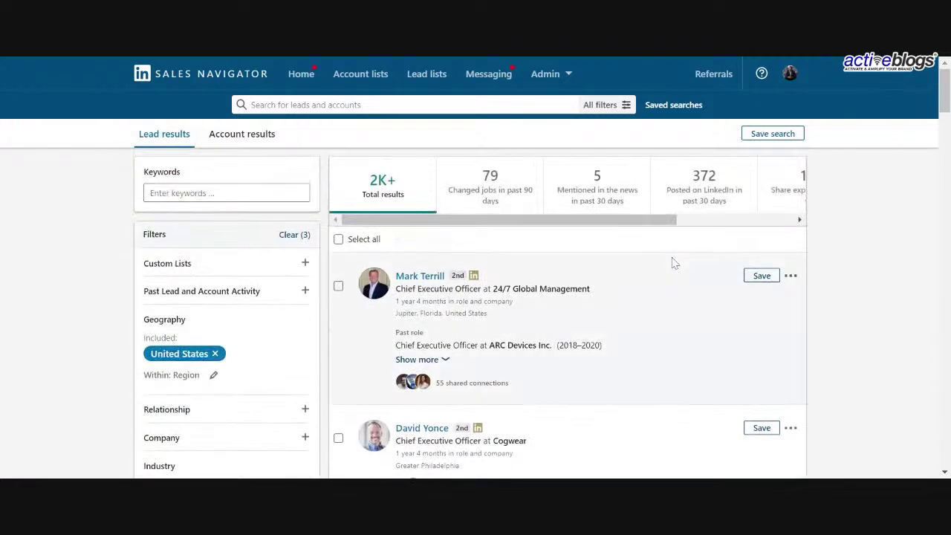
{"action": "scroll", "coordinate": [673, 262], "scroll_direction": "down", "scroll_amount": 2}
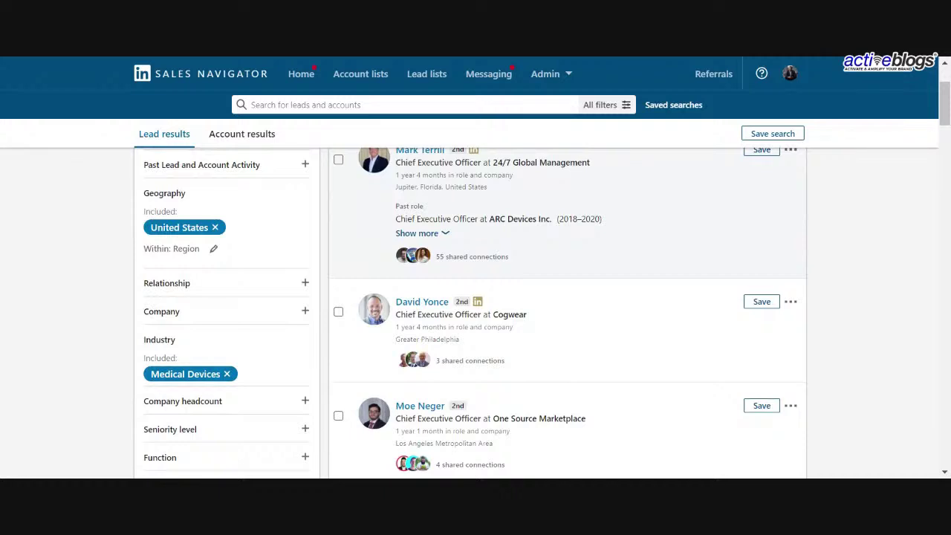
{"action": "scroll", "coordinate": [547, 311], "scroll_direction": "down", "scroll_amount": 4}
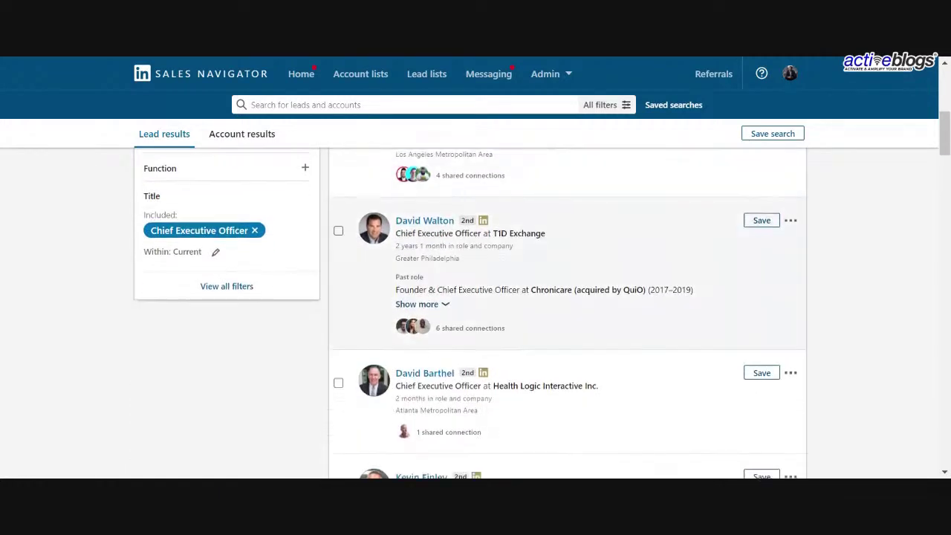
{"action": "scroll", "coordinate": [567, 312], "scroll_direction": "down", "scroll_amount": 1}
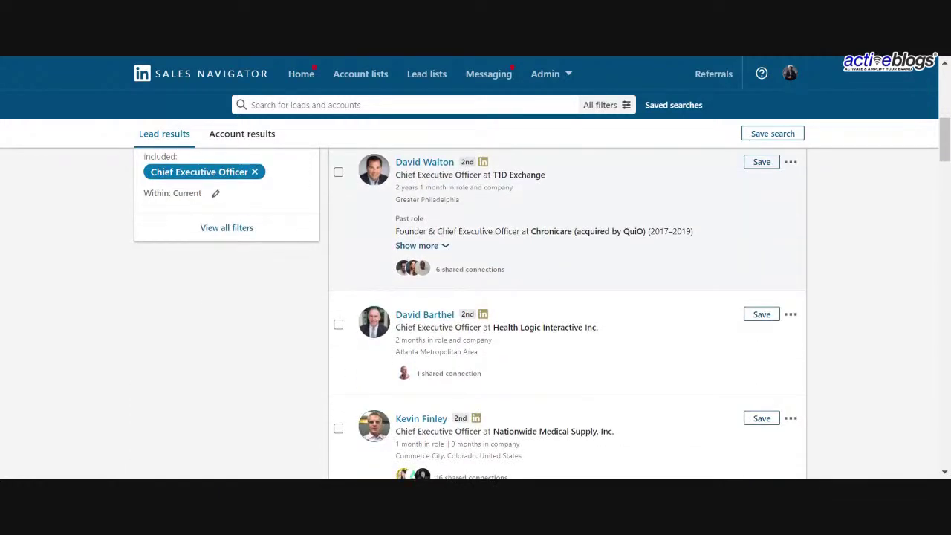
{"action": "scroll", "coordinate": [949, 321], "scroll_direction": "up", "scroll_amount": 10}
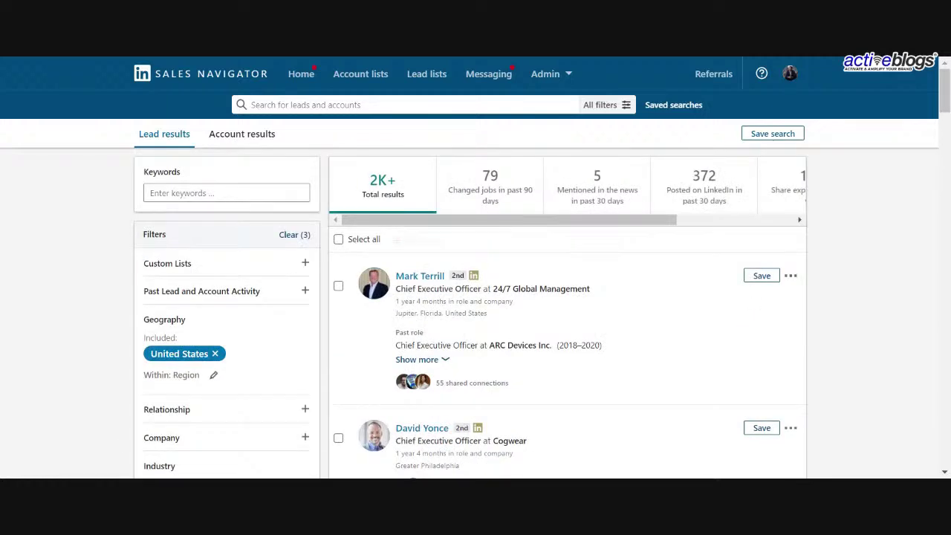
{"action": "left_click", "coordinate": [782, 137]}
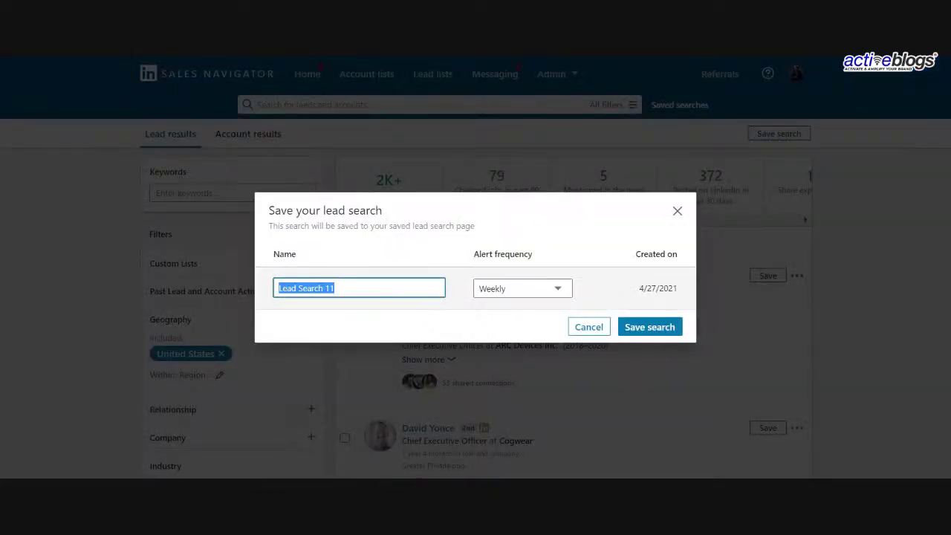
{"action": "type", "text": "ce"}
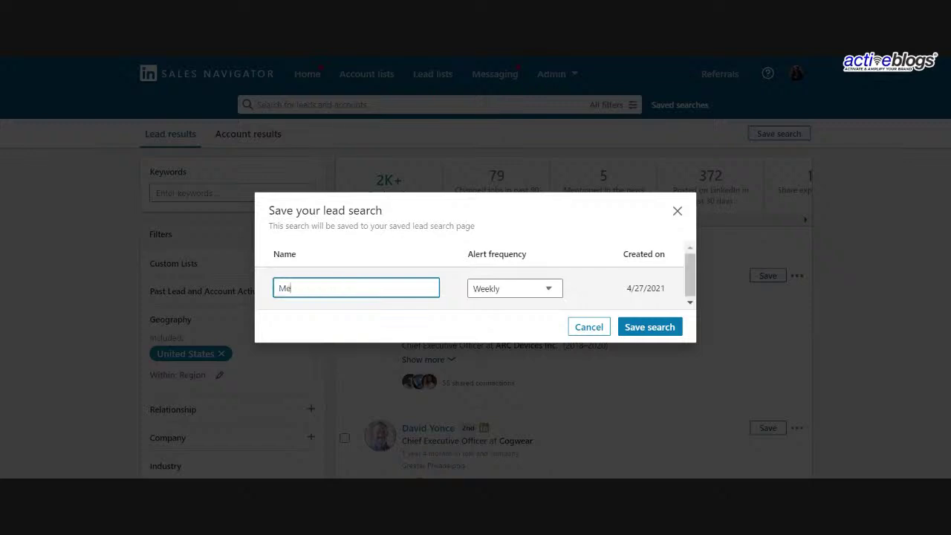
{"action": "key", "text": "BackSpace"}
{"action": "key", "text": "BackSpace"}
{"action": "type", "text": "CEO Medical S"}
{"action": "type", "text": "evic"}
{"action": "left_click", "coordinate": [535, 292]}
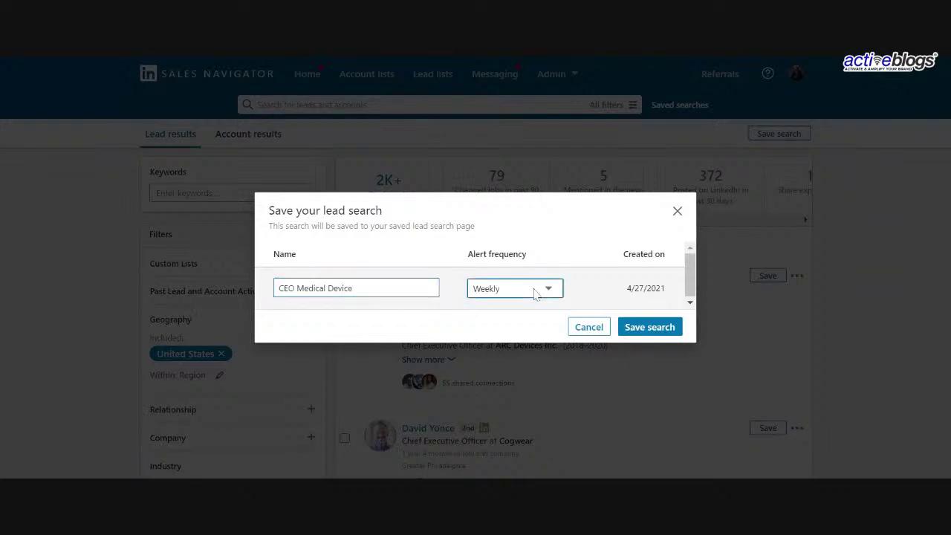
{"action": "left_click", "coordinate": [576, 251]}
{"action": "left_click", "coordinate": [676, 210]}
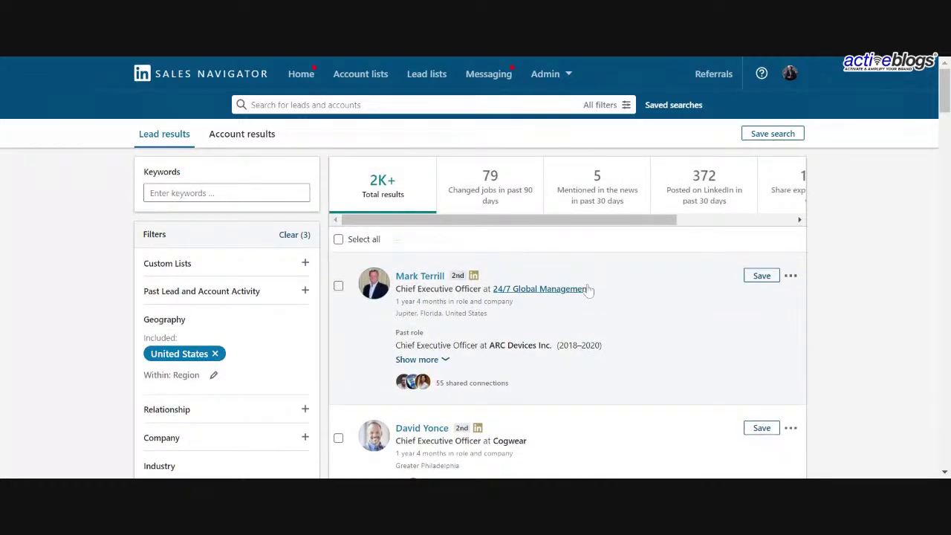
Review the CEO lead results, then toggle Select all on and off to clear the selection.
{"action": "scroll", "coordinate": [476, 273], "scroll_direction": "down", "scroll_amount": 2}
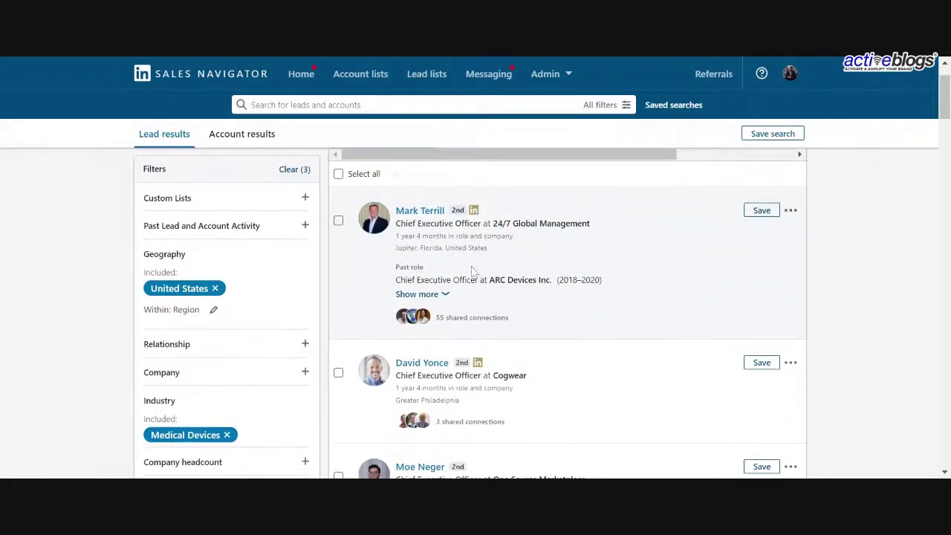
{"action": "scroll", "coordinate": [474, 263], "scroll_direction": "up", "scroll_amount": 2}
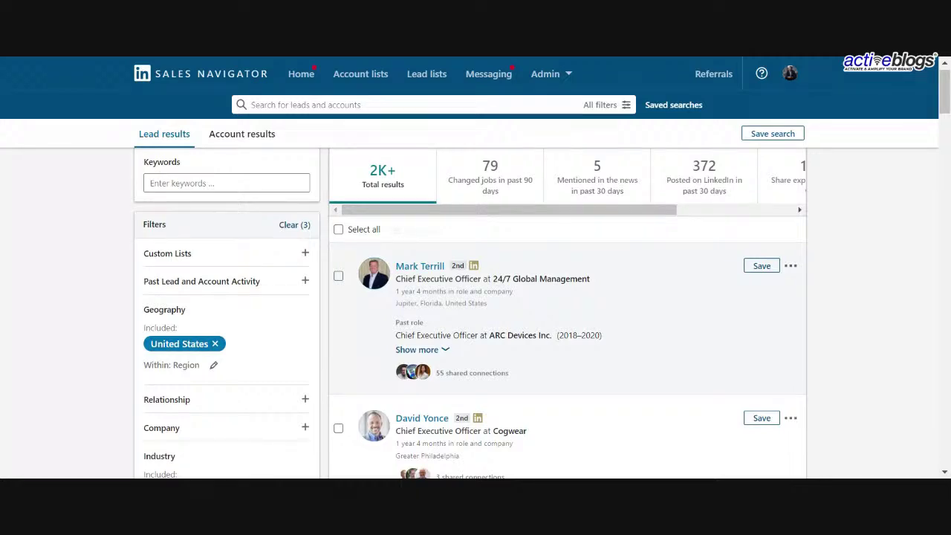
{"action": "scroll", "coordinate": [554, 298], "scroll_direction": "down", "scroll_amount": 5}
{"action": "scroll", "coordinate": [554, 216], "scroll_direction": "up", "scroll_amount": 6}
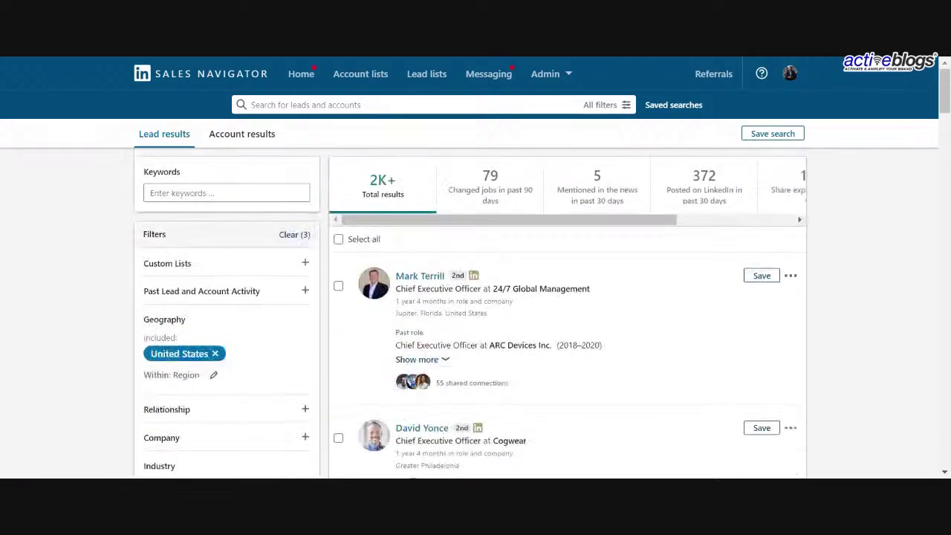
{"action": "scroll", "coordinate": [557, 223], "scroll_direction": "down", "scroll_amount": 1}
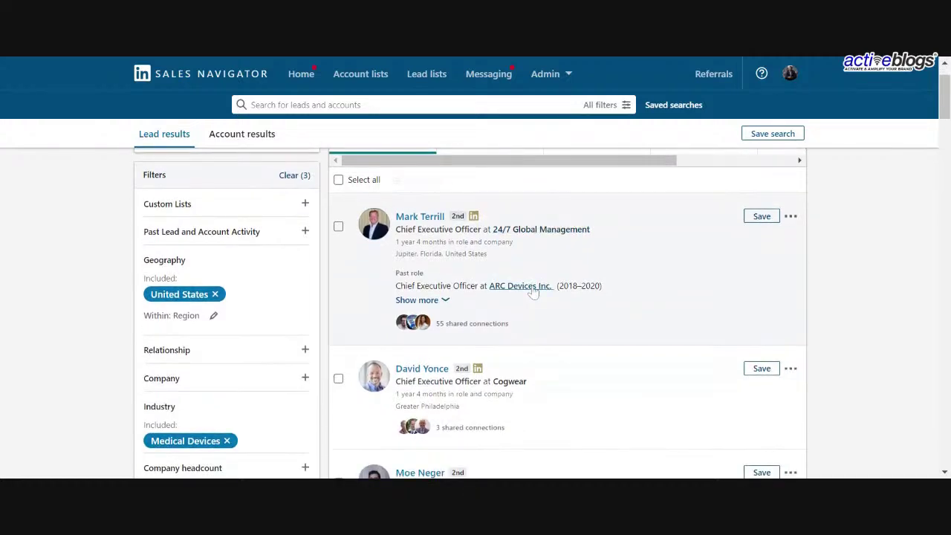
{"action": "scroll", "coordinate": [551, 236], "scroll_direction": "down", "scroll_amount": 9}
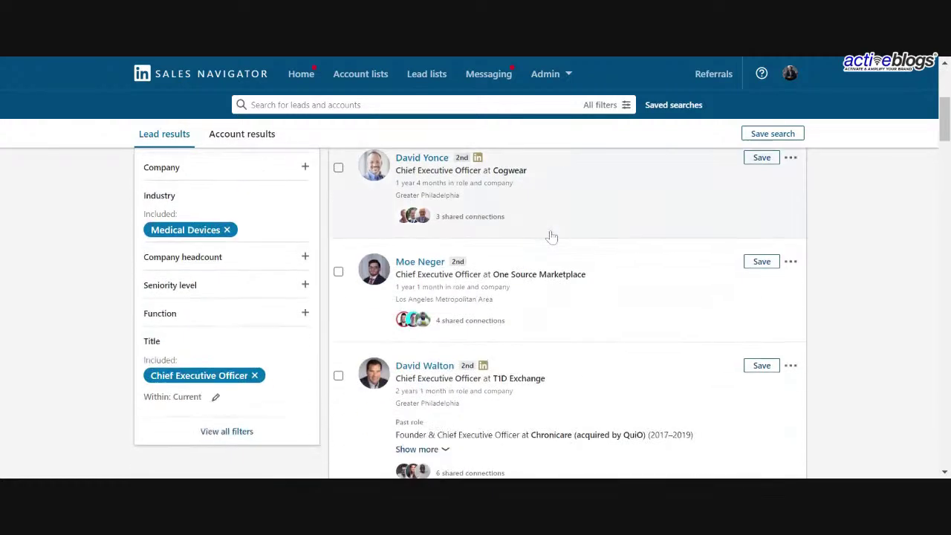
{"action": "scroll", "coordinate": [552, 236], "scroll_direction": "down", "scroll_amount": 3}
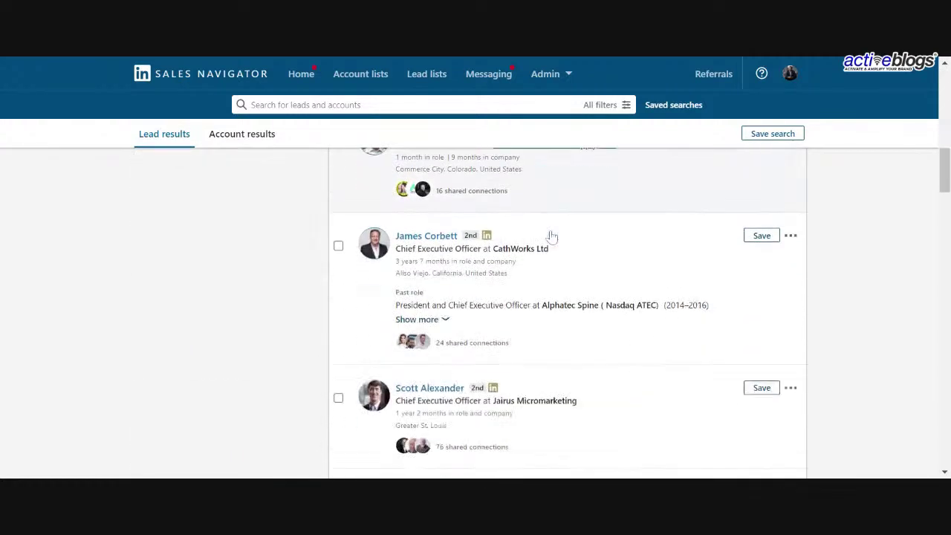
{"action": "scroll", "coordinate": [551, 236], "scroll_direction": "down", "scroll_amount": 1}
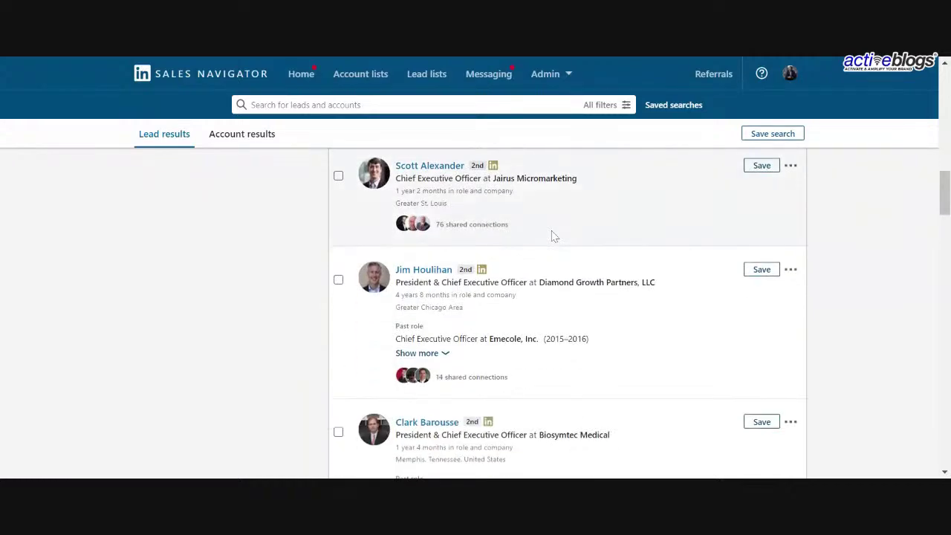
{"action": "scroll", "coordinate": [501, 251], "scroll_direction": "up", "scroll_amount": 13}
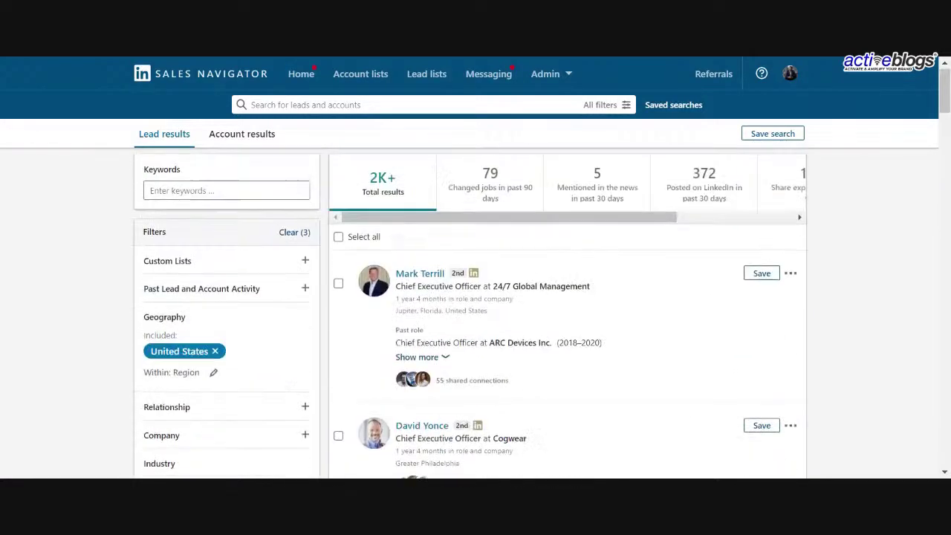
{"action": "left_click", "coordinate": [339, 241]}
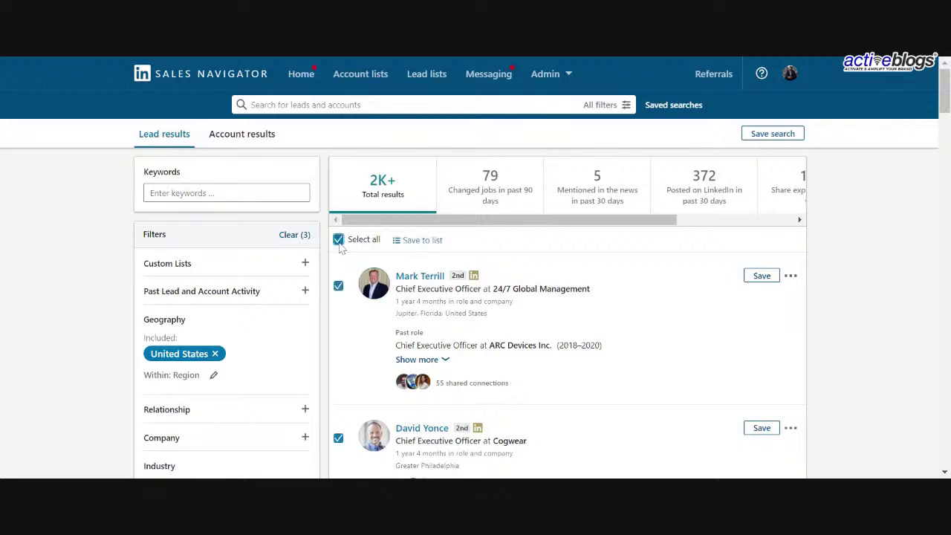
{"action": "left_click", "coordinate": [339, 241]}
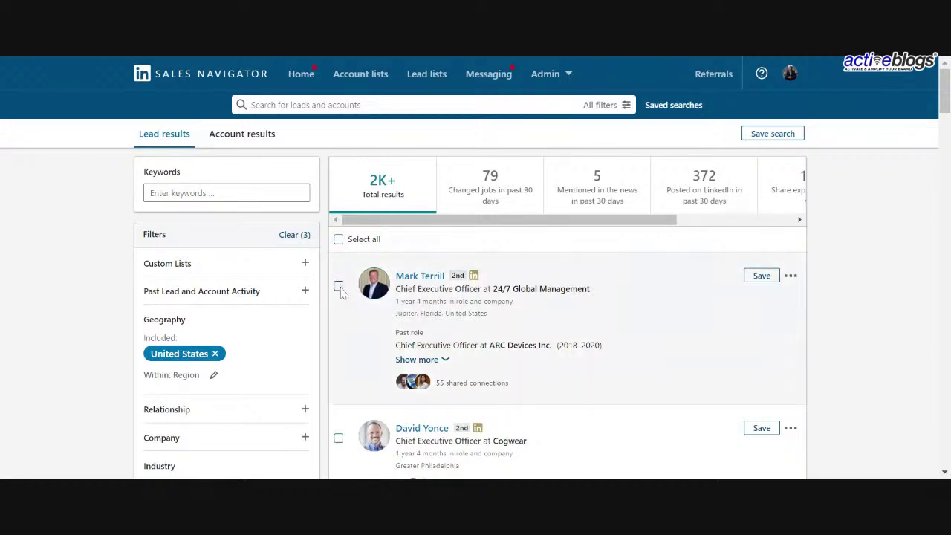
Tick the 24/7 Global Management, One Source Marketplace, Jairus Micromarketing and one other CEO lead.
{"action": "left_click", "coordinate": [338, 286]}
{"action": "scroll", "coordinate": [339, 290], "scroll_direction": "down", "scroll_amount": 3}
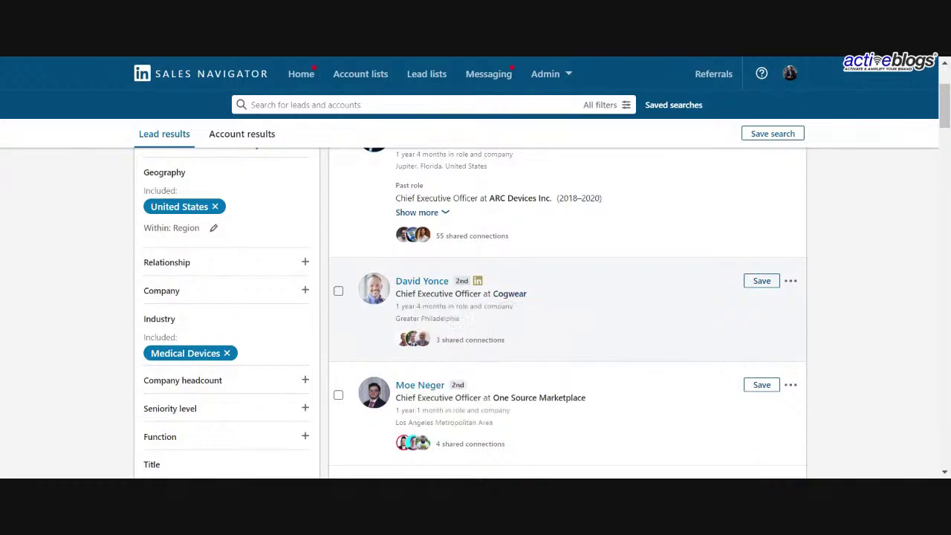
{"action": "scroll", "coordinate": [446, 295], "scroll_direction": "down", "scroll_amount": 1}
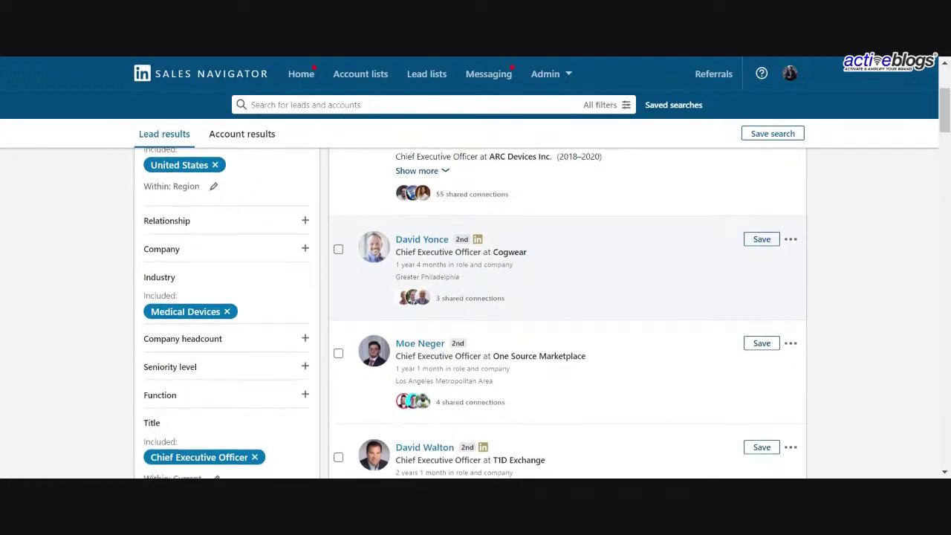
{"action": "scroll", "coordinate": [458, 294], "scroll_direction": "down", "scroll_amount": 3}
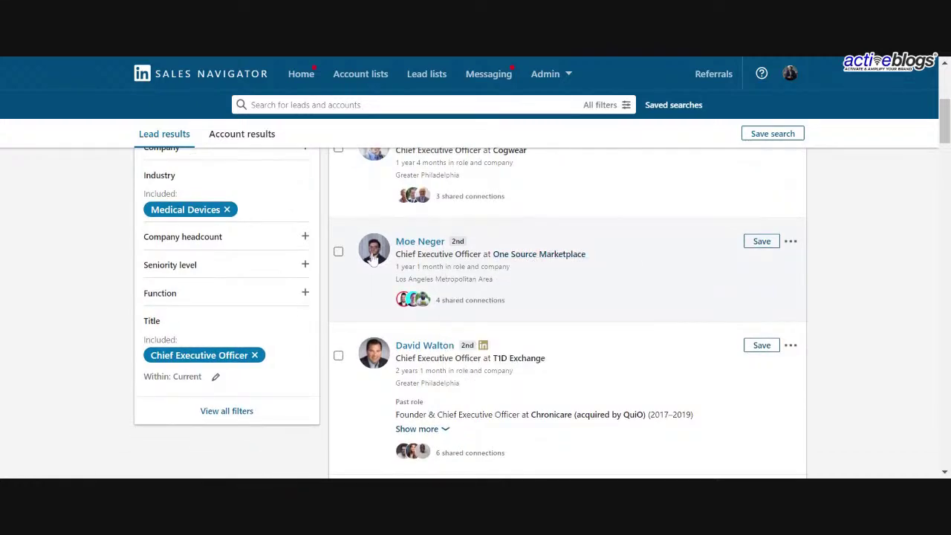
{"action": "left_click", "coordinate": [338, 252]}
{"action": "scroll", "coordinate": [338, 252], "scroll_direction": "down", "scroll_amount": 5}
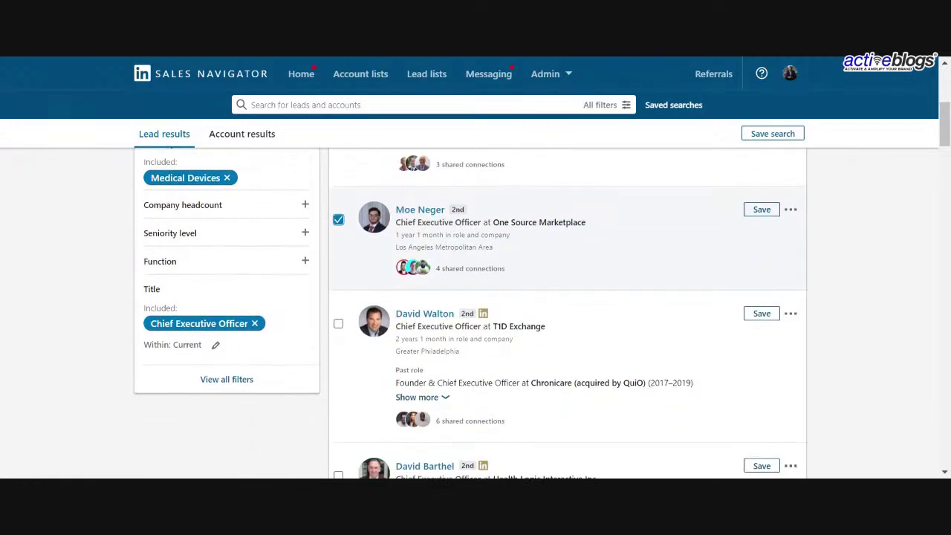
{"action": "left_click", "coordinate": [339, 335]}
{"action": "scroll", "coordinate": [384, 349], "scroll_direction": "down", "scroll_amount": 3}
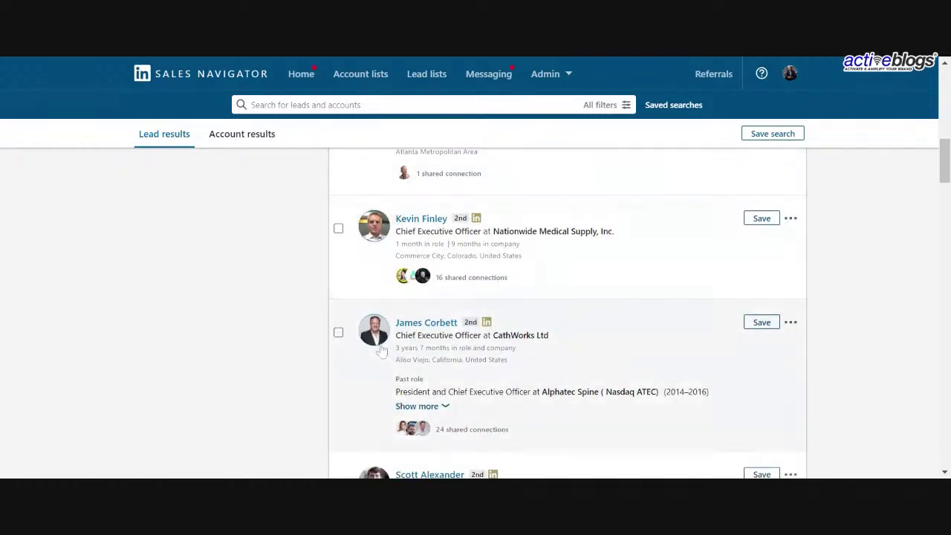
{"action": "scroll", "coordinate": [379, 335], "scroll_direction": "down", "scroll_amount": 3}
{"action": "left_click", "coordinate": [338, 320]}
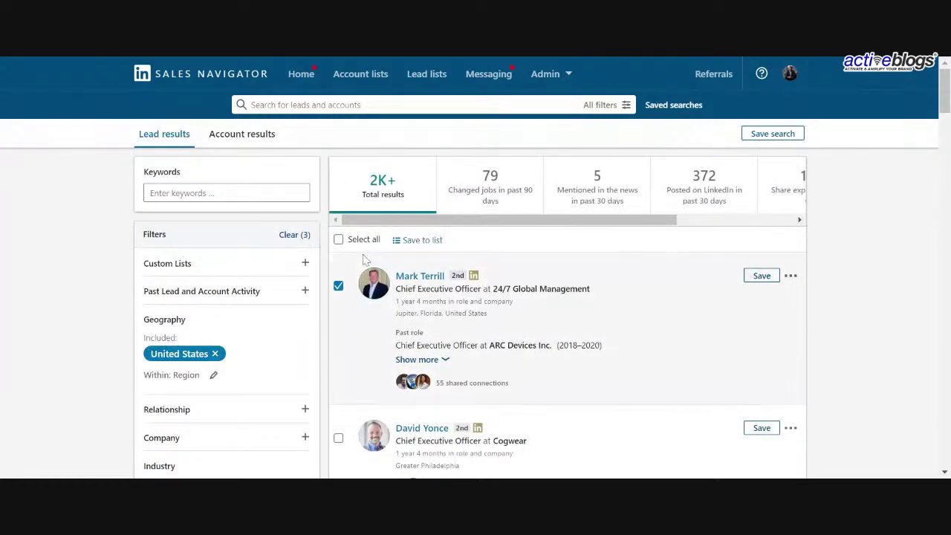
{"action": "left_click", "coordinate": [421, 242]}
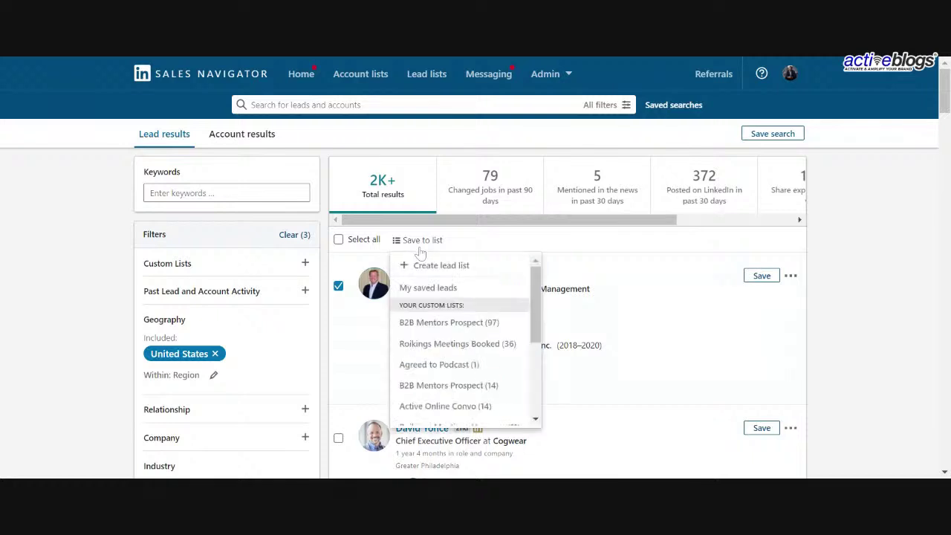
{"action": "left_click", "coordinate": [494, 241]}
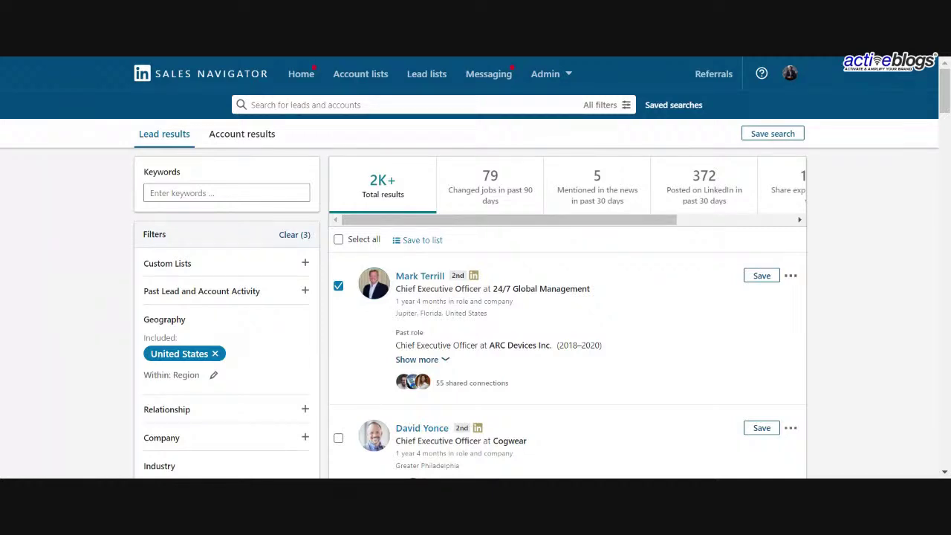
{"action": "scroll", "coordinate": [443, 178], "scroll_direction": "down", "scroll_amount": 1}
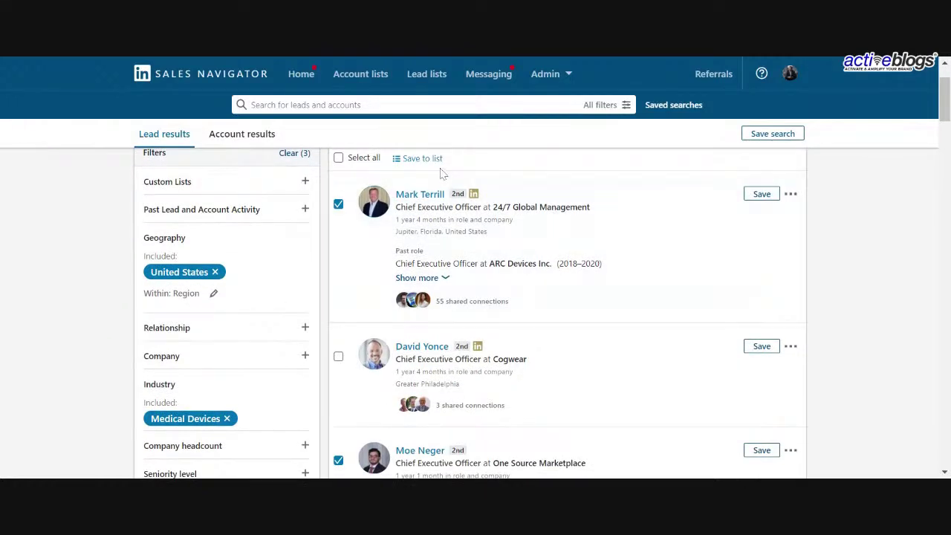
{"action": "scroll", "coordinate": [446, 178], "scroll_direction": "up", "scroll_amount": 1}
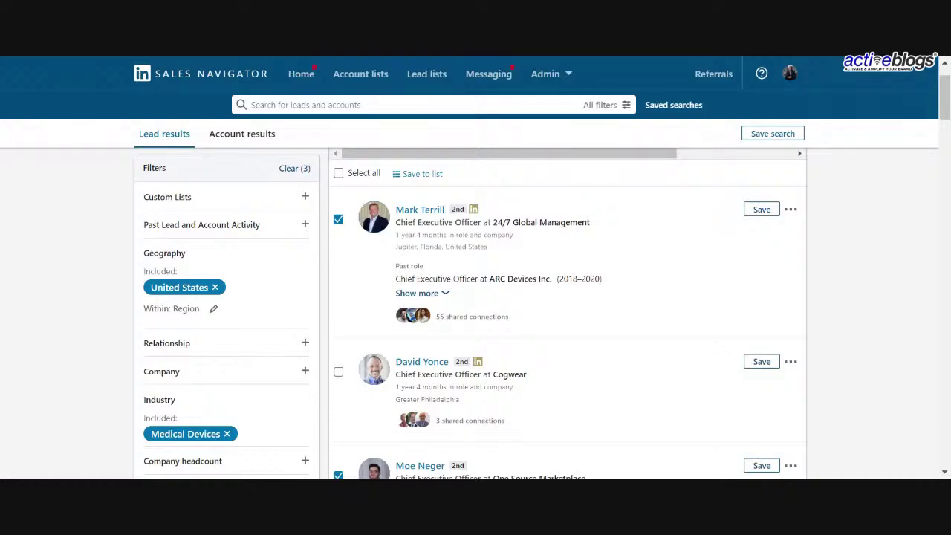
{"action": "scroll", "coordinate": [419, 208], "scroll_direction": "up", "scroll_amount": 2}
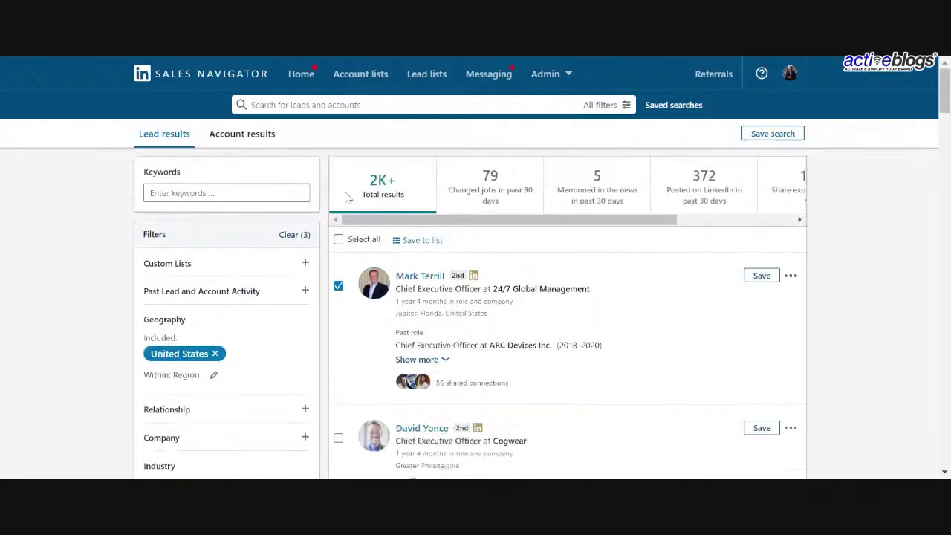
From Home, open the B2B Mentors Prospect saved search and scroll its 52K+ marketing leads.
{"action": "left_click", "coordinate": [149, 74]}
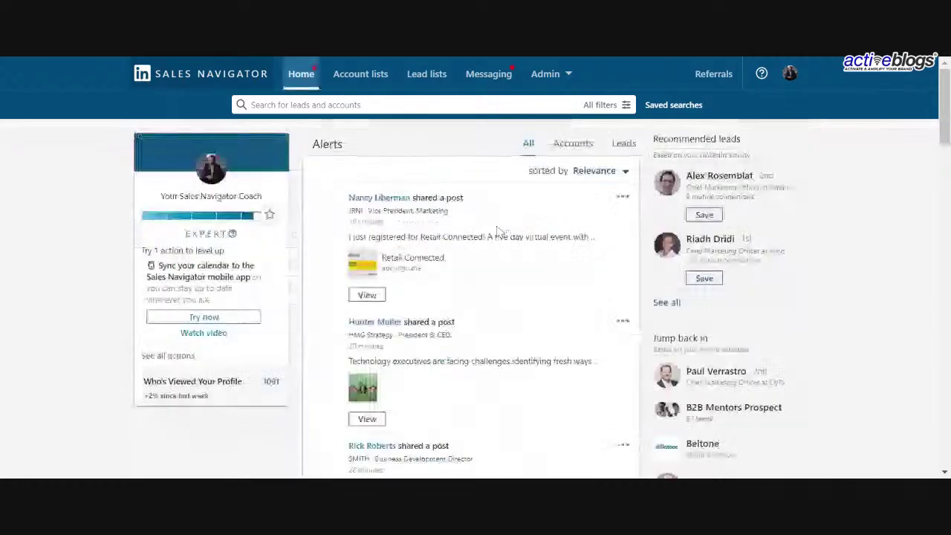
{"action": "left_click", "coordinate": [665, 106]}
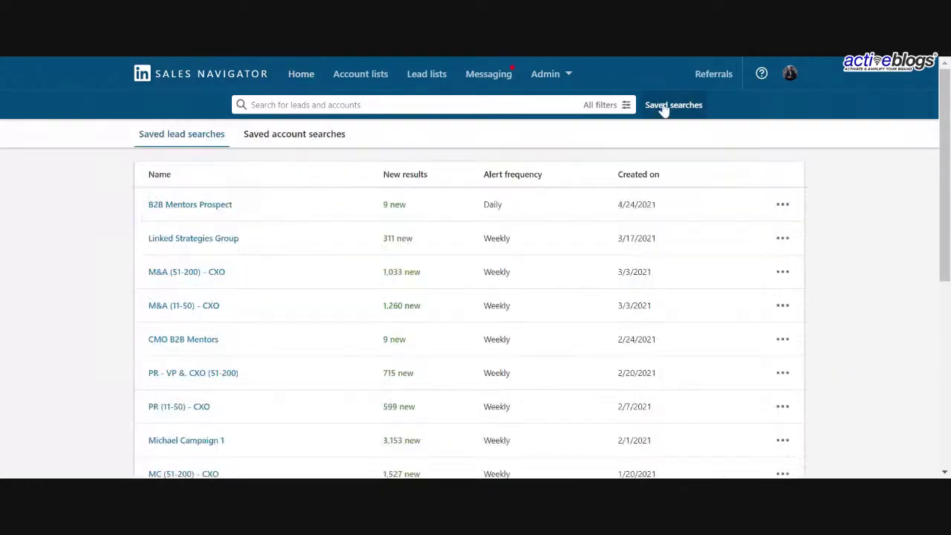
{"action": "left_click", "coordinate": [210, 212]}
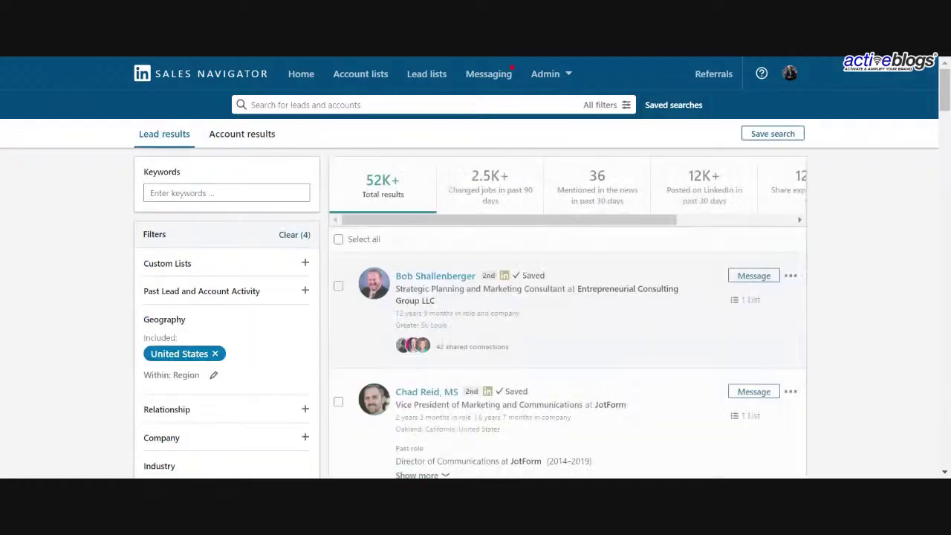
{"action": "scroll", "coordinate": [304, 282], "scroll_direction": "down", "scroll_amount": 3}
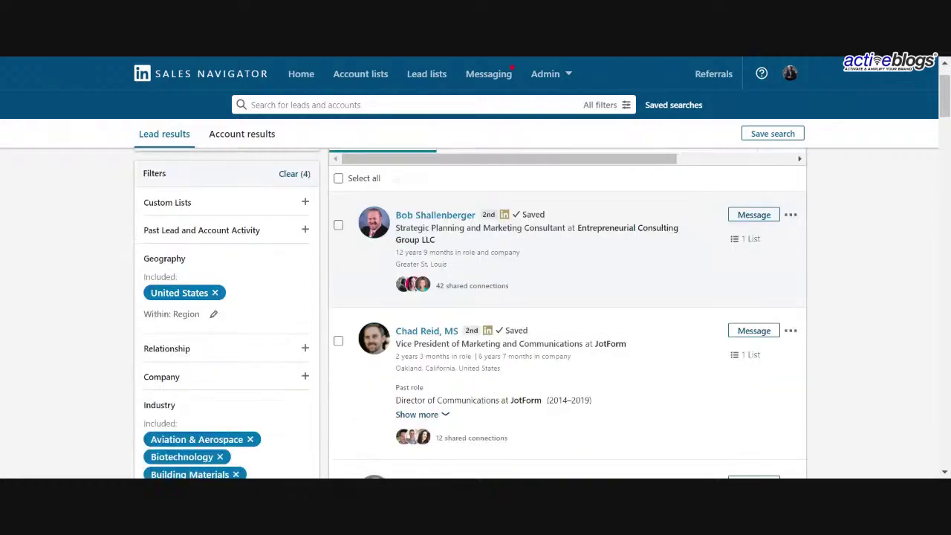
{"action": "scroll", "coordinate": [305, 282], "scroll_direction": "down", "scroll_amount": 2}
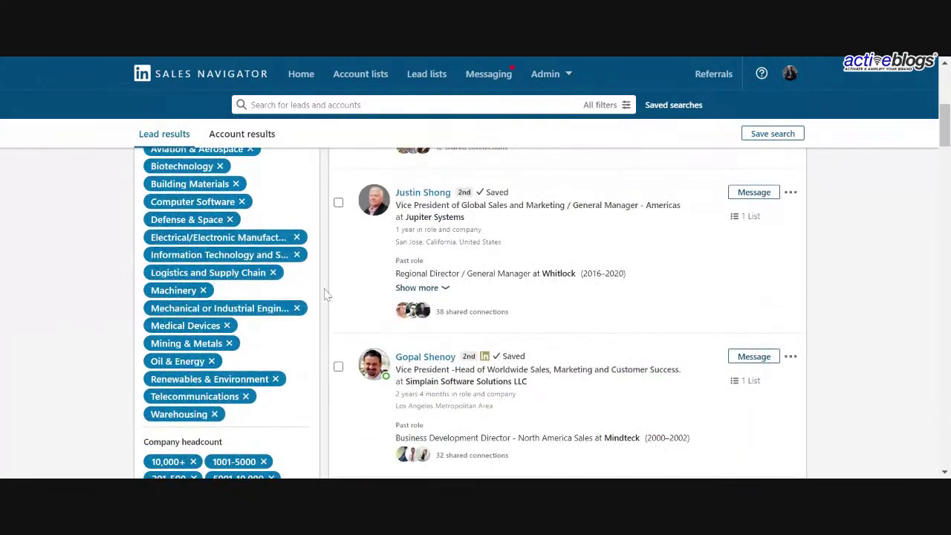
{"action": "scroll", "coordinate": [325, 294], "scroll_direction": "down", "scroll_amount": 6}
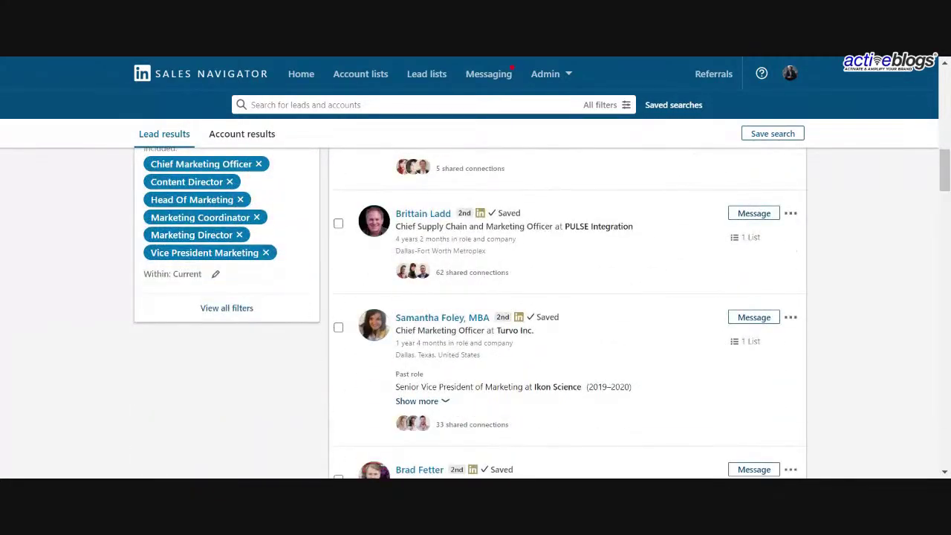
{"action": "scroll", "coordinate": [547, 287], "scroll_direction": "up", "scroll_amount": 11}
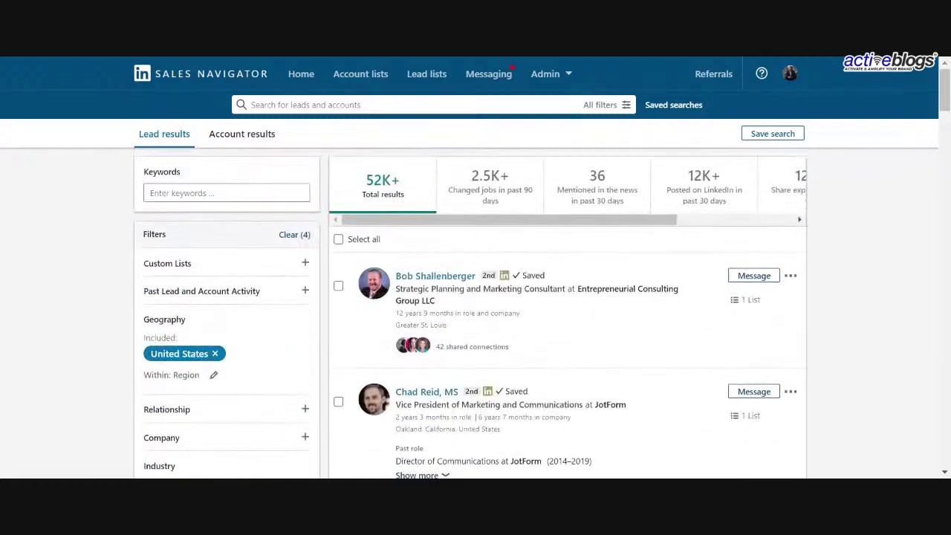
{"action": "scroll", "coordinate": [350, 251], "scroll_direction": "down", "scroll_amount": 2}
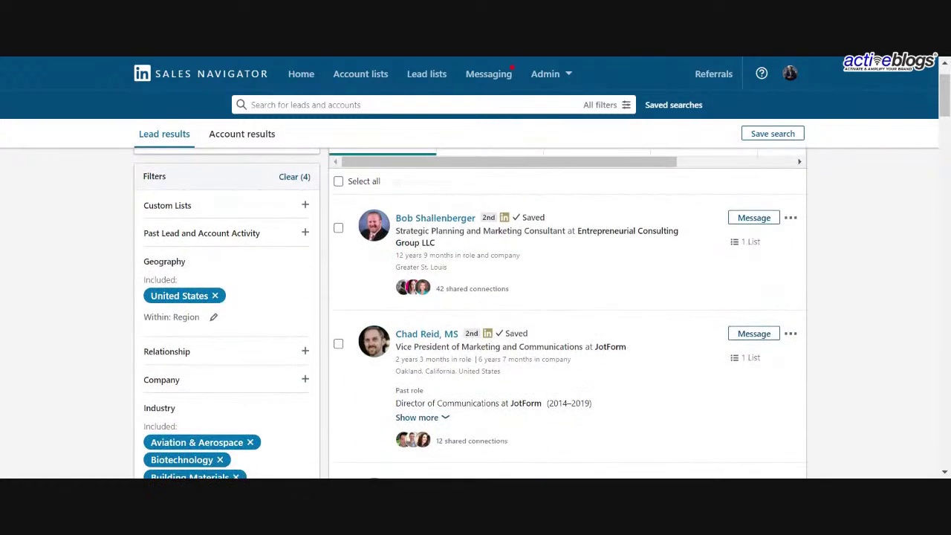
{"action": "scroll", "coordinate": [351, 252], "scroll_direction": "up", "scroll_amount": 1}
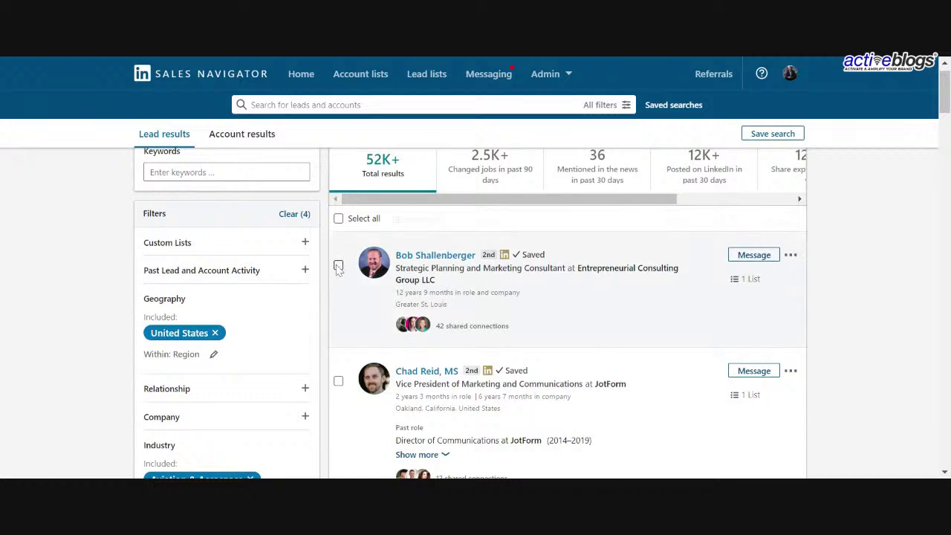
Tick the Entrepreneurial Consulting Group lead and add it to B2B Mentors Prospect.
{"action": "left_click", "coordinate": [338, 266]}
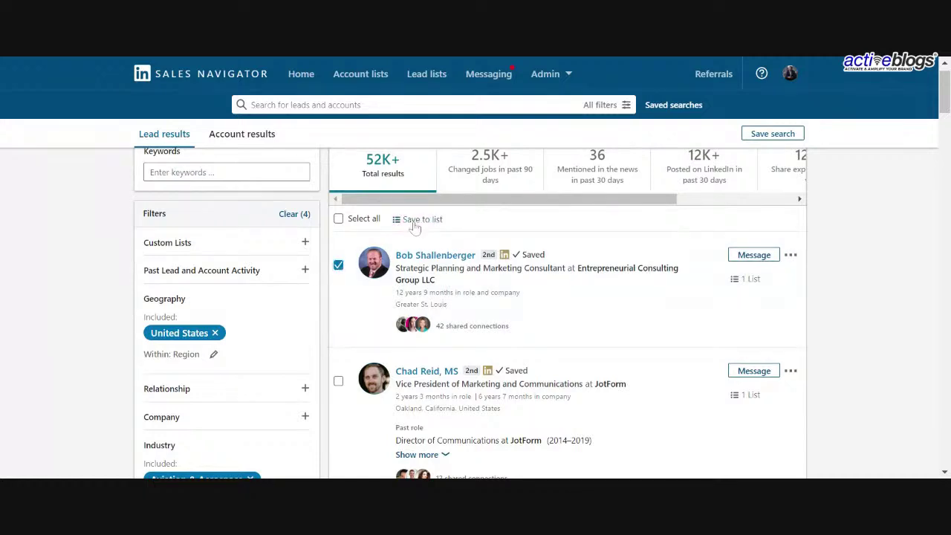
{"action": "left_click", "coordinate": [415, 222]}
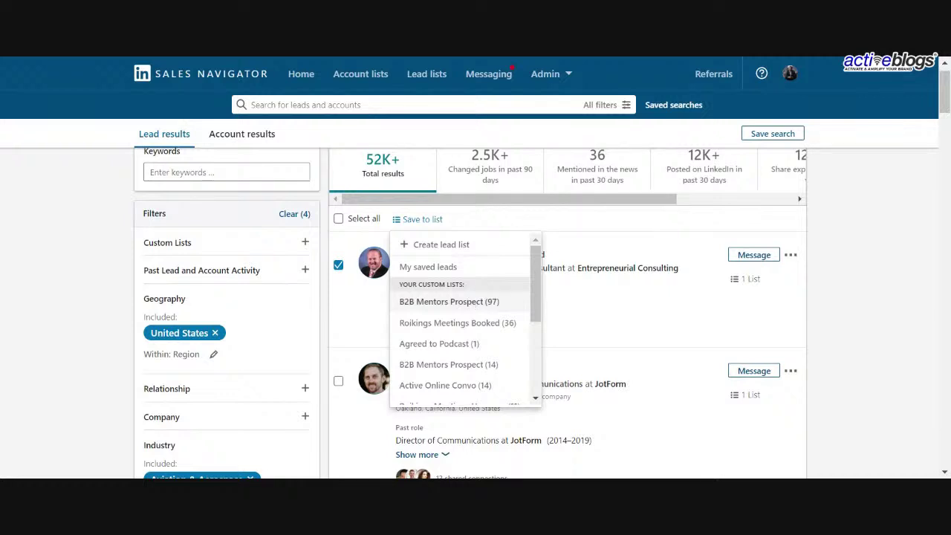
{"action": "left_click", "coordinate": [483, 305]}
{"action": "scroll", "coordinate": [476, 320], "scroll_direction": "down", "scroll_amount": 3}
{"action": "scroll", "coordinate": [476, 320], "scroll_direction": "up", "scroll_amount": 3}
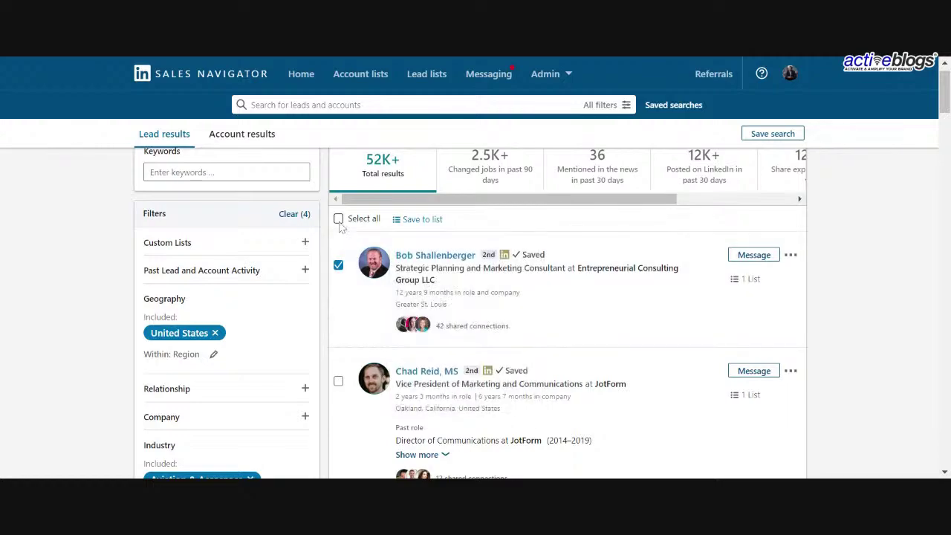
Save the checked leads to B2B Mentors Prospect and move to another results page.
{"action": "left_click", "coordinate": [338, 219]}
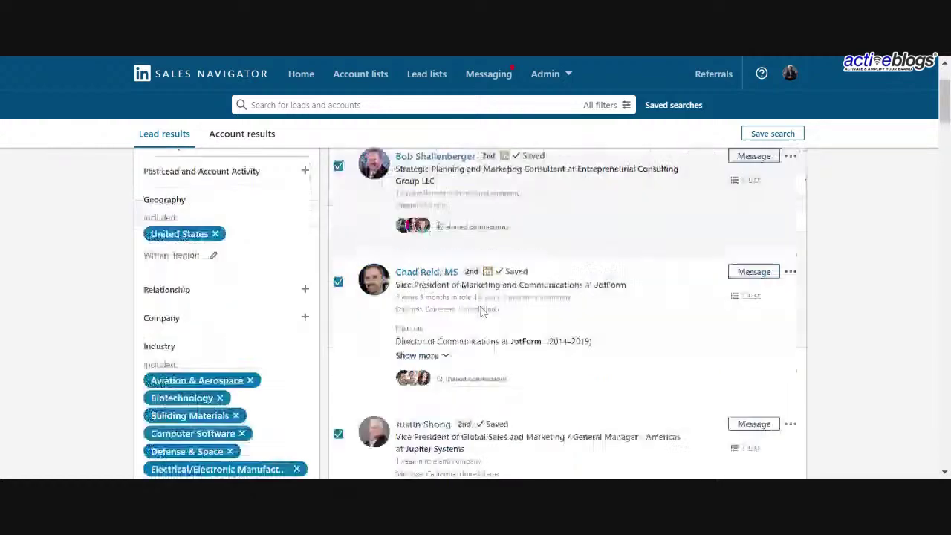
{"action": "scroll", "coordinate": [481, 312], "scroll_direction": "down", "scroll_amount": 15}
{"action": "scroll", "coordinate": [482, 312], "scroll_direction": "up", "scroll_amount": 20}
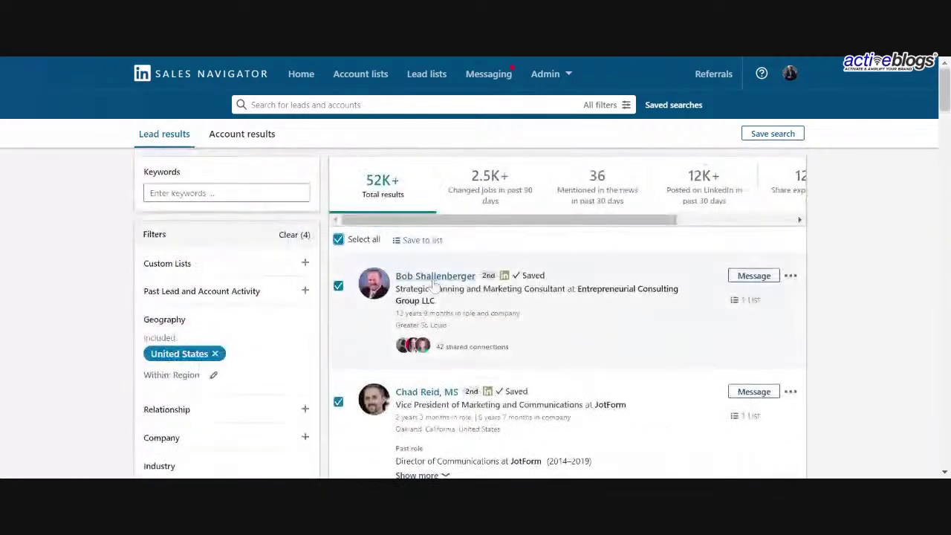
{"action": "left_click", "coordinate": [407, 240]}
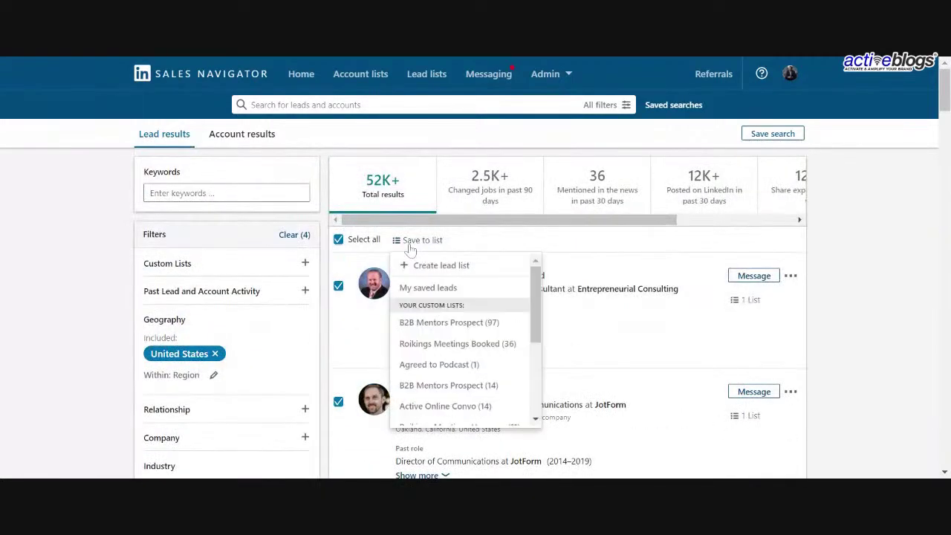
{"action": "left_click", "coordinate": [449, 322]}
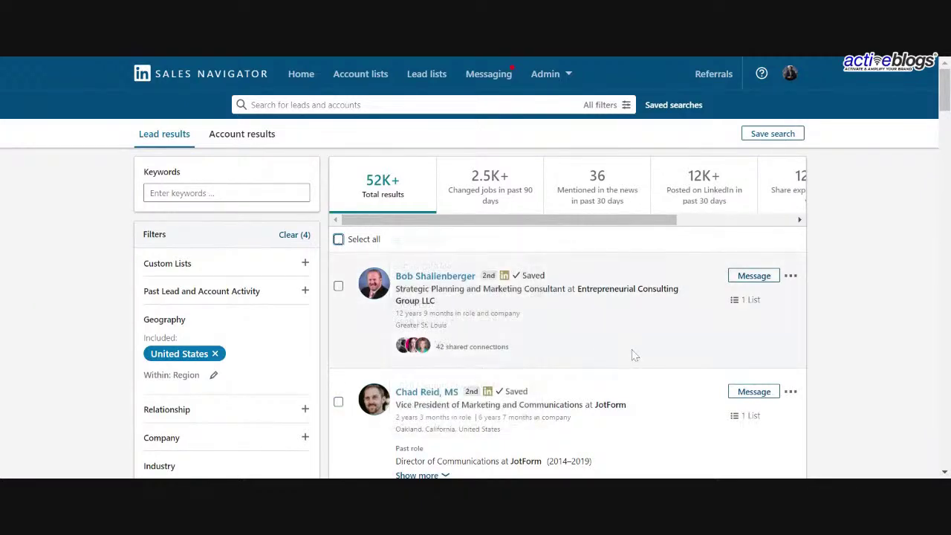
{"action": "scroll", "coordinate": [633, 355], "scroll_direction": "down", "scroll_amount": 20}
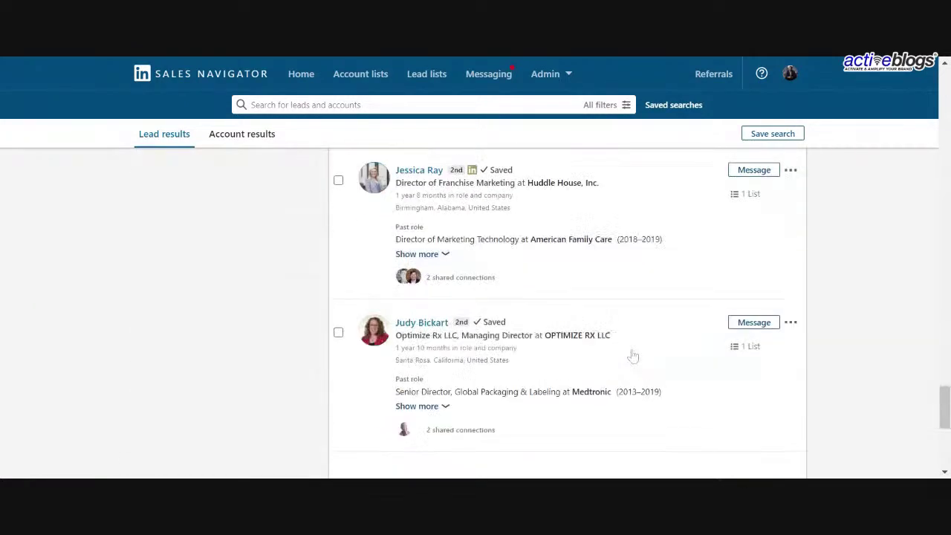
{"action": "left_click", "coordinate": [629, 454]}
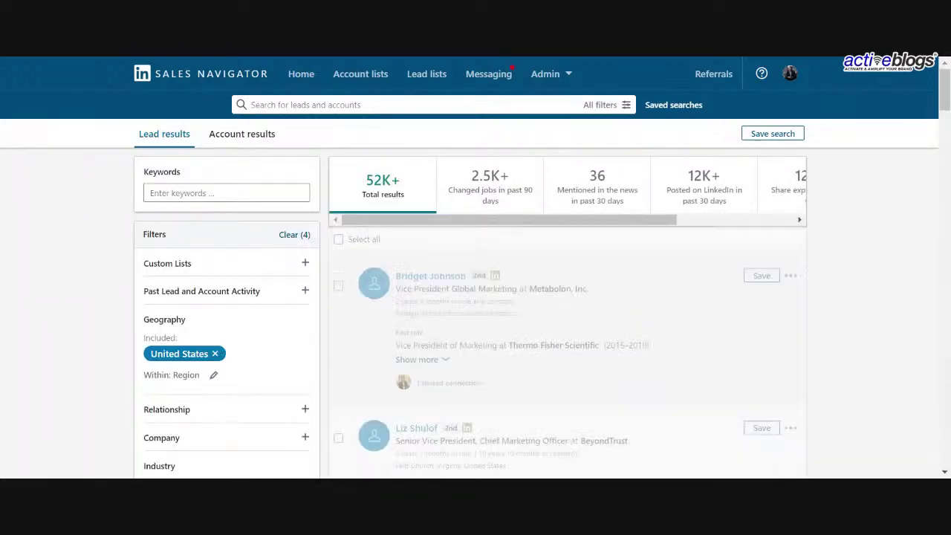
Select all leads on this page, save them to B2B Mentors Prospect (97), then view Lead lists.
{"action": "left_click", "coordinate": [338, 240]}
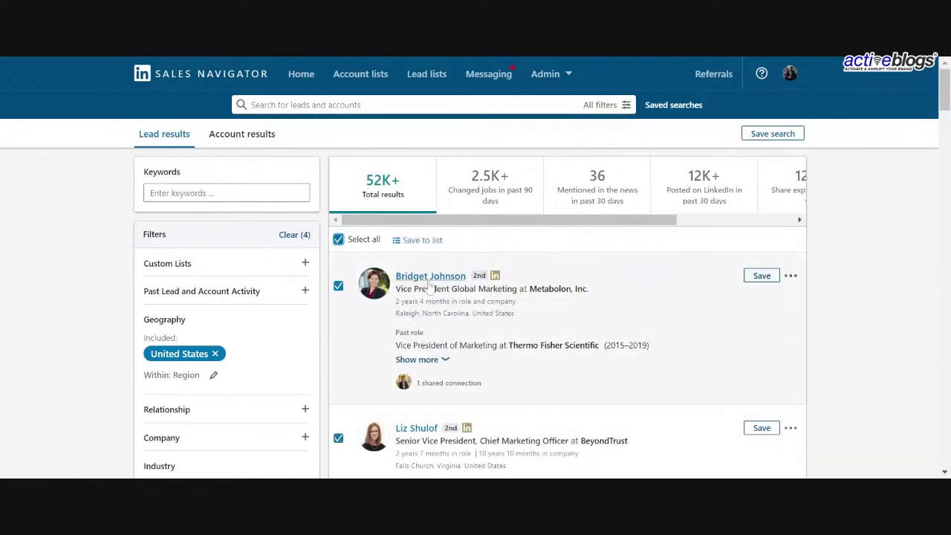
{"action": "scroll", "coordinate": [430, 287], "scroll_direction": "down", "scroll_amount": 6}
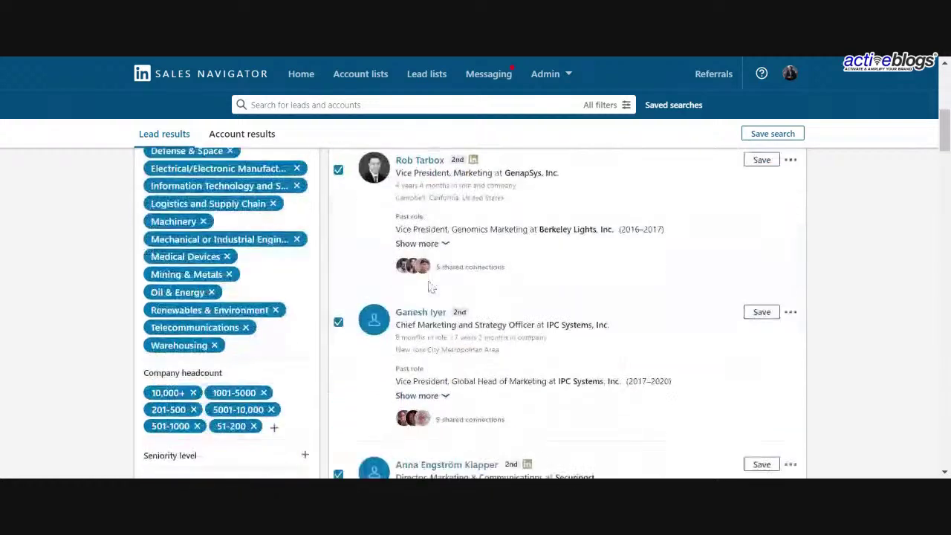
{"action": "scroll", "coordinate": [429, 286], "scroll_direction": "down", "scroll_amount": 6}
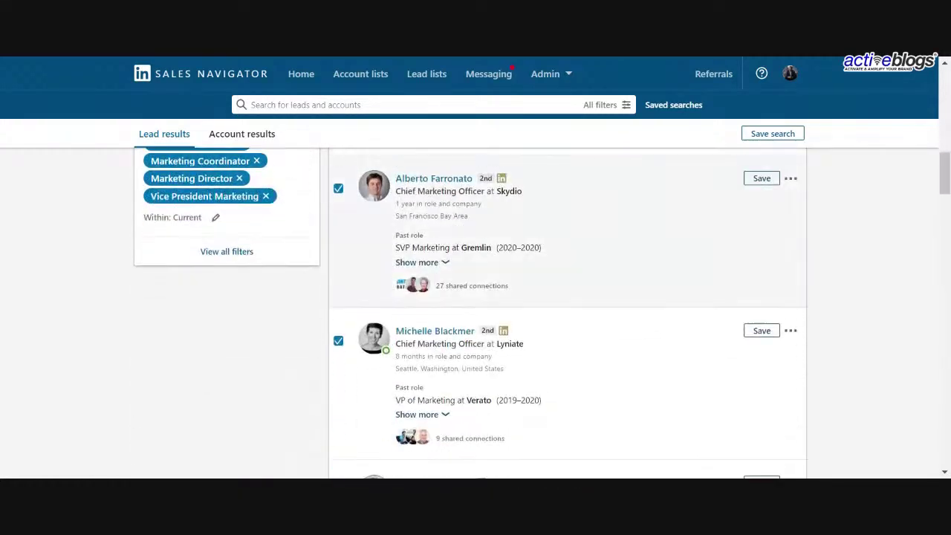
{"action": "scroll", "coordinate": [430, 287], "scroll_direction": "up", "scroll_amount": 7}
{"action": "scroll", "coordinate": [431, 253], "scroll_direction": "up", "scroll_amount": 4}
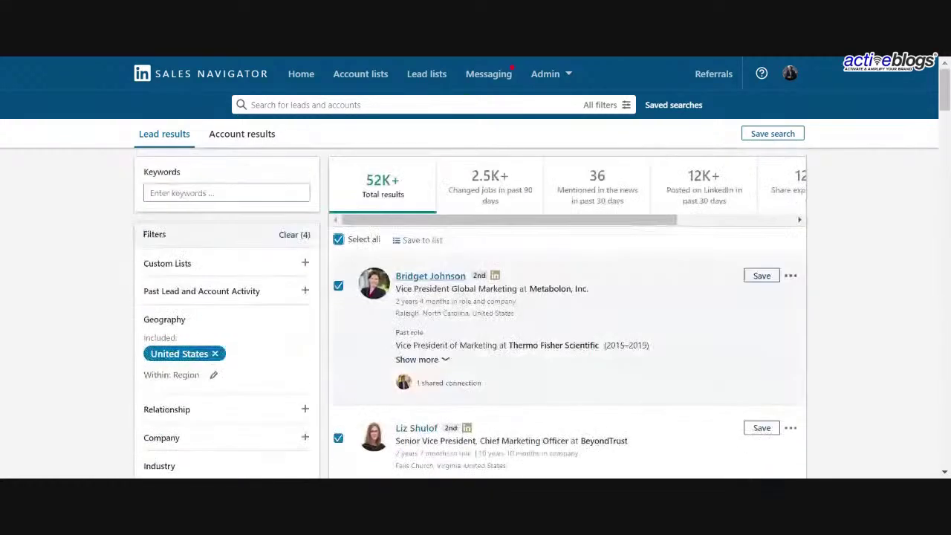
{"action": "left_click", "coordinate": [431, 244]}
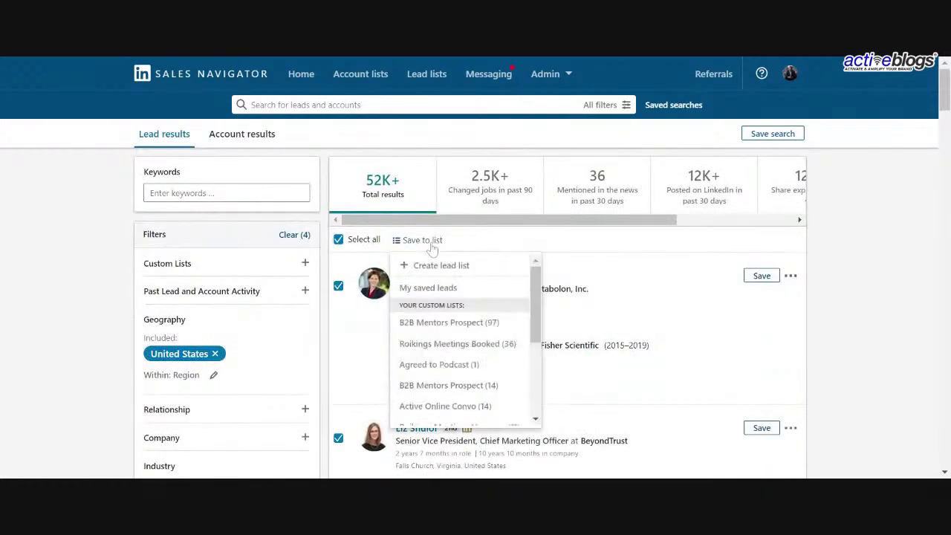
{"action": "left_click", "coordinate": [443, 325]}
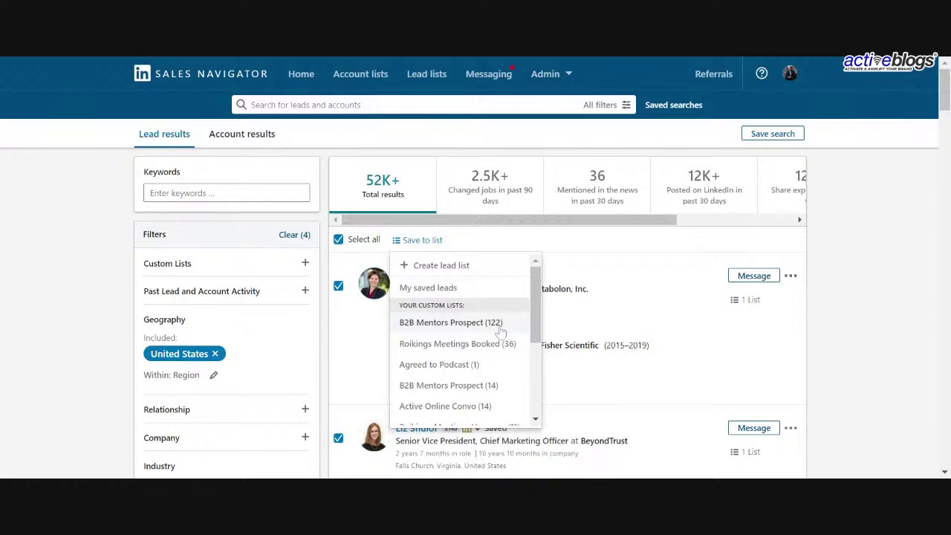
{"action": "left_click", "coordinate": [836, 269]}
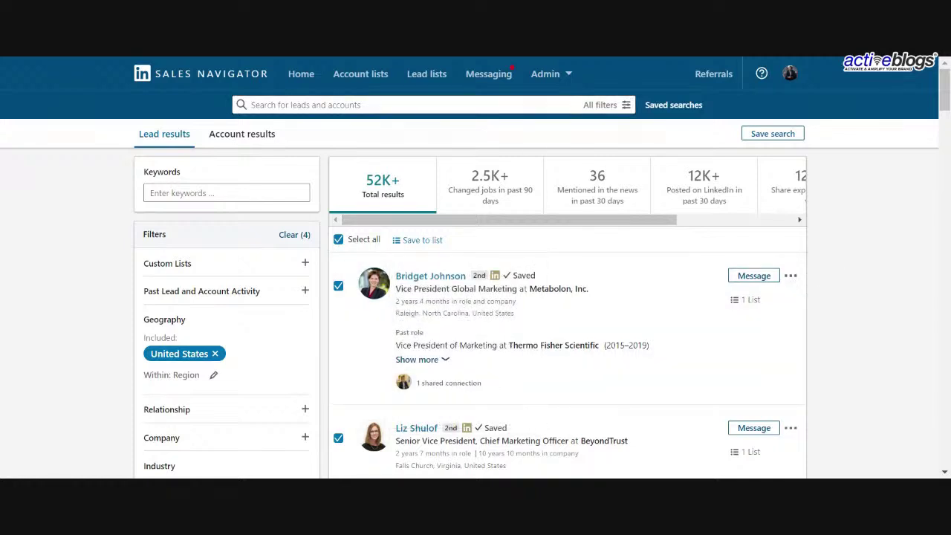
{"action": "left_click", "coordinate": [431, 83]}
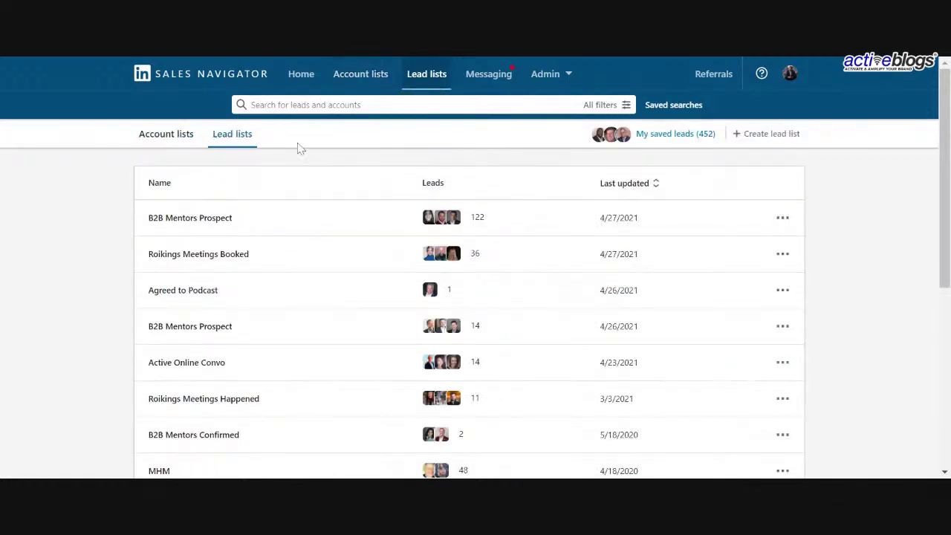
Refresh the Lead lists overview and scroll through the lists to B2B Mentors Prospect (122 leads).
{"action": "left_click", "coordinate": [428, 78]}
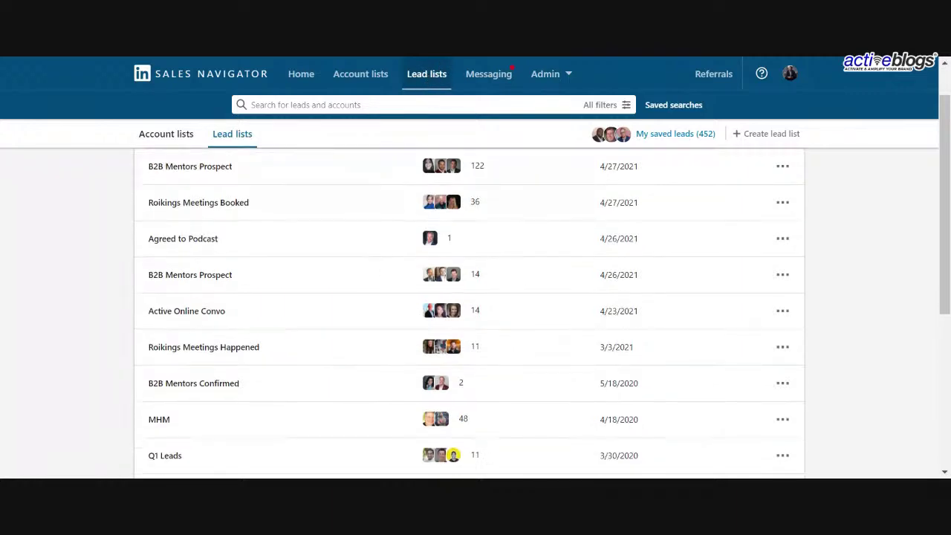
{"action": "scroll", "coordinate": [312, 217], "scroll_direction": "down", "scroll_amount": 5}
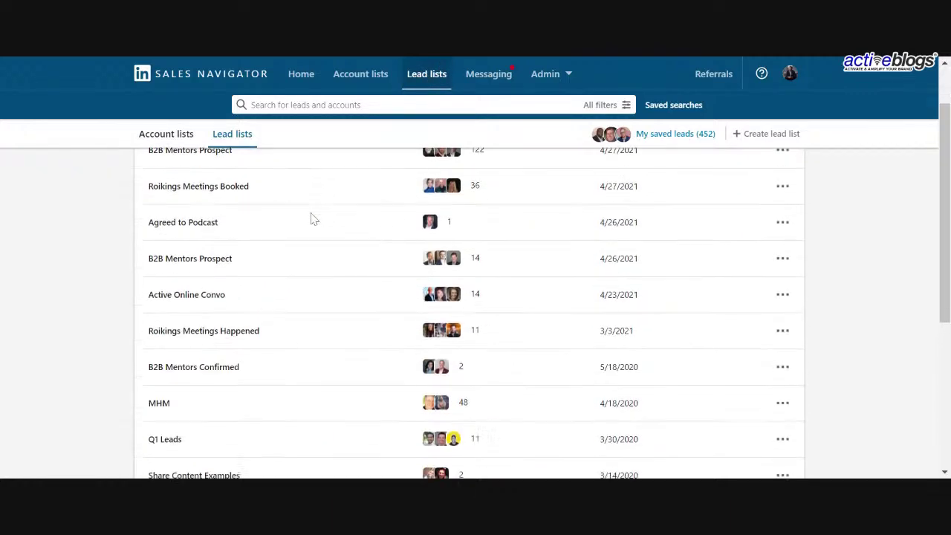
{"action": "scroll", "coordinate": [312, 217], "scroll_direction": "down", "scroll_amount": 3}
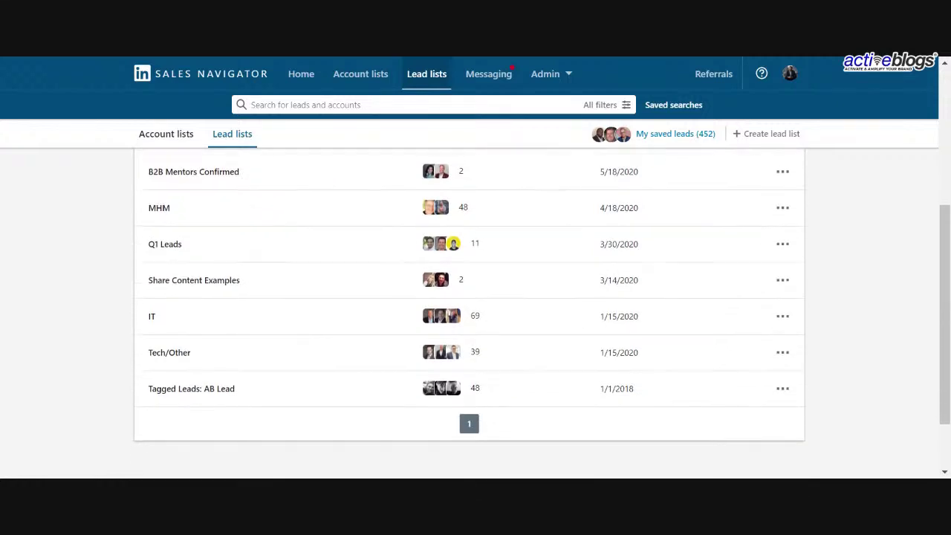
{"action": "scroll", "coordinate": [298, 228], "scroll_direction": "up", "scroll_amount": 3}
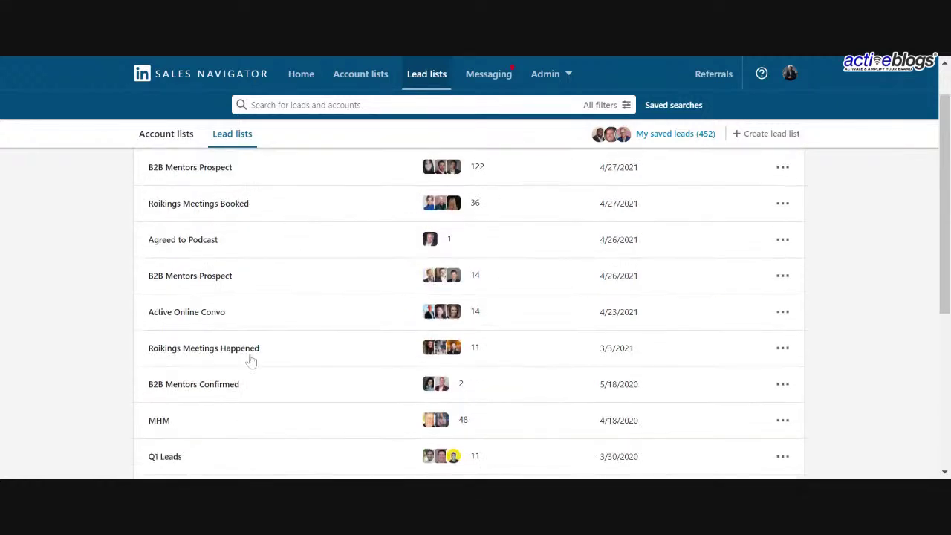
{"action": "mouse_move", "coordinate": [226, 394]}
{"action": "scroll", "coordinate": [247, 316], "scroll_direction": "up", "scroll_amount": 1}
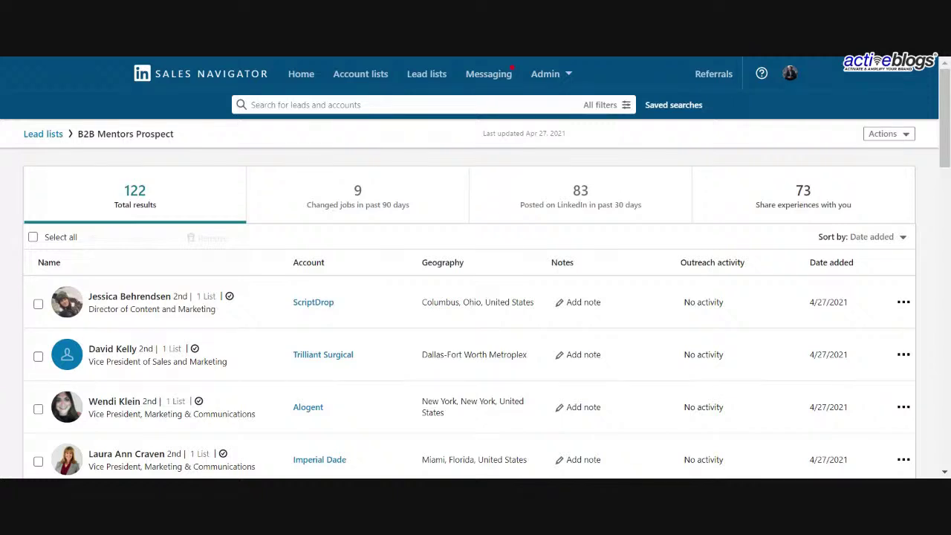
Go to page 2 of B2B Mentors Prospect and review outreach activity, e.g. invitation sent 3 days ago.
{"action": "scroll", "coordinate": [476, 312], "scroll_direction": "down", "scroll_amount": 3}
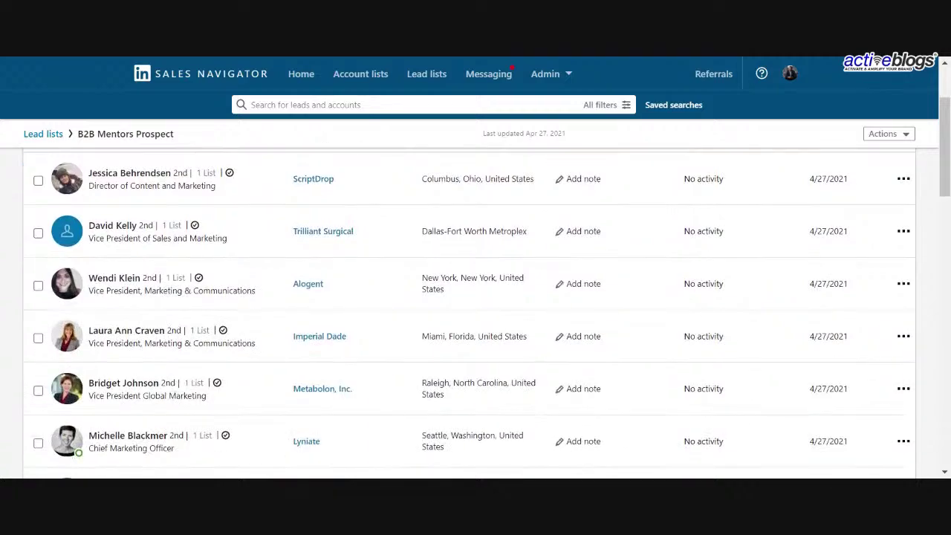
{"action": "scroll", "coordinate": [657, 240], "scroll_direction": "up", "scroll_amount": 3}
{"action": "scroll", "coordinate": [658, 240], "scroll_direction": "down", "scroll_amount": 10}
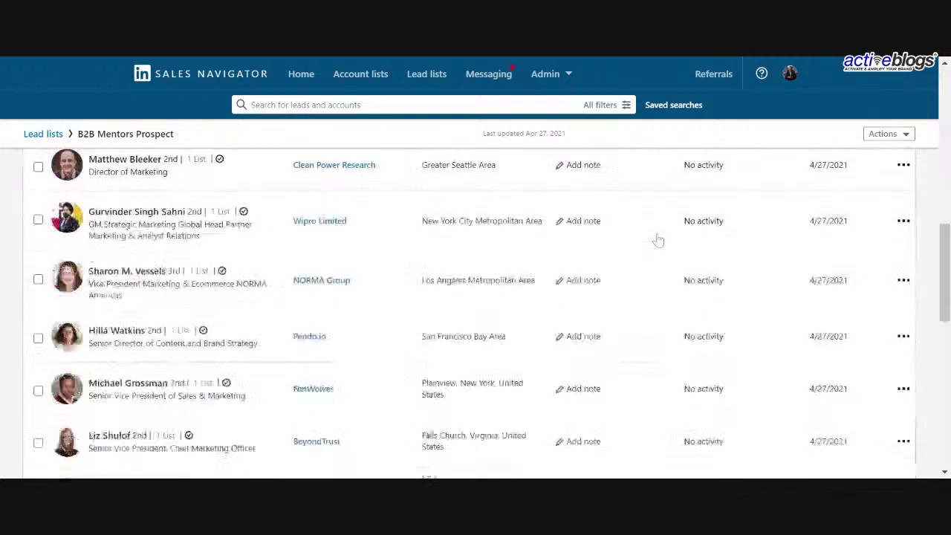
{"action": "scroll", "coordinate": [658, 240], "scroll_direction": "down", "scroll_amount": 10}
{"action": "left_click", "coordinate": [455, 344]}
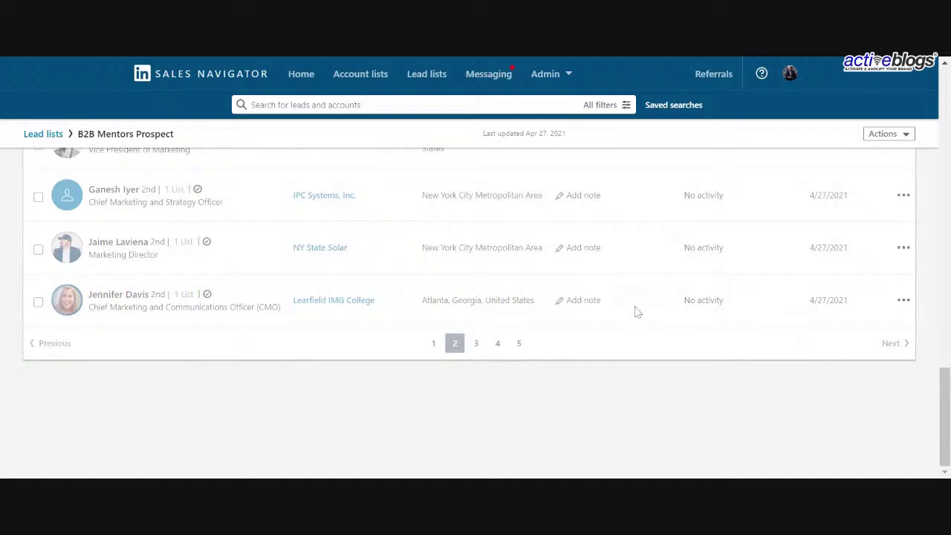
{"action": "scroll", "coordinate": [639, 268], "scroll_direction": "down", "scroll_amount": 2}
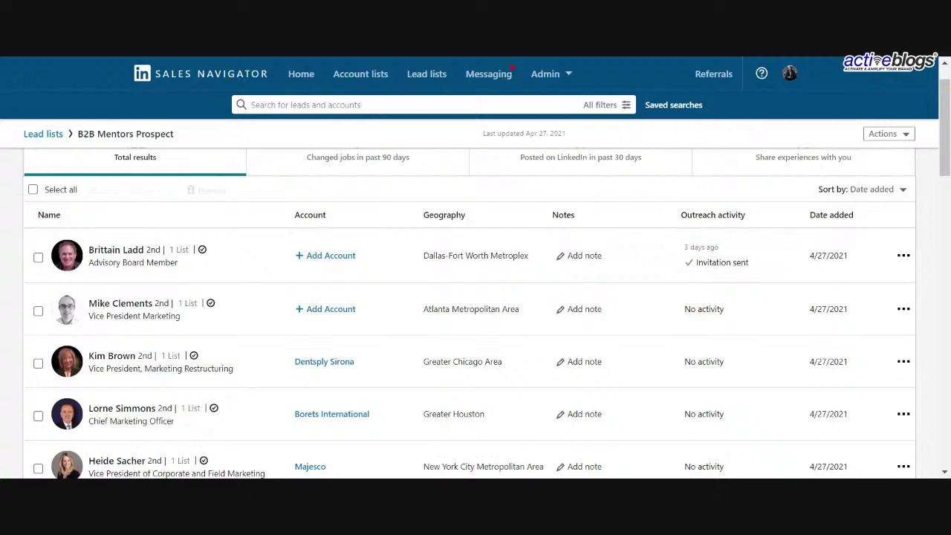
{"action": "scroll", "coordinate": [709, 261], "scroll_direction": "down", "scroll_amount": 1}
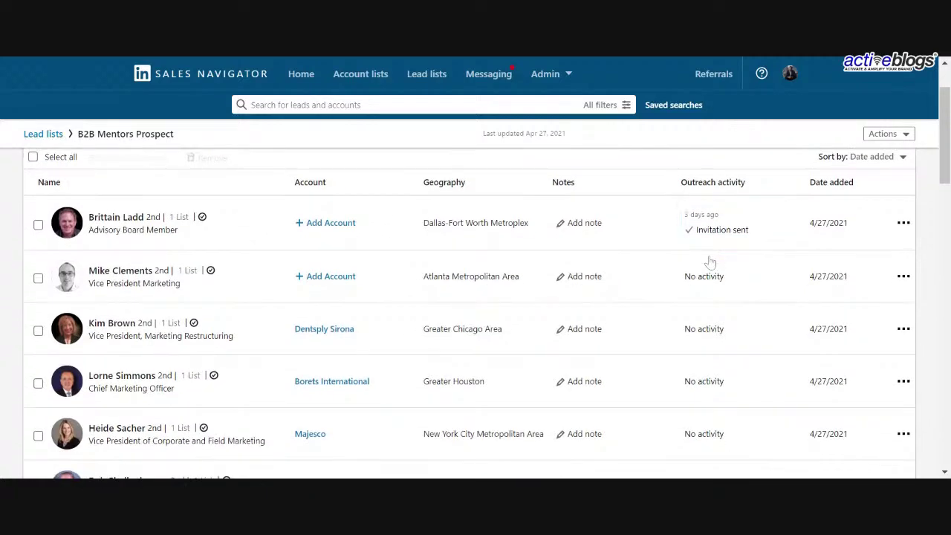
{"action": "scroll", "coordinate": [710, 262], "scroll_direction": "down", "scroll_amount": 3}
{"action": "scroll", "coordinate": [707, 256], "scroll_direction": "up", "scroll_amount": 4}
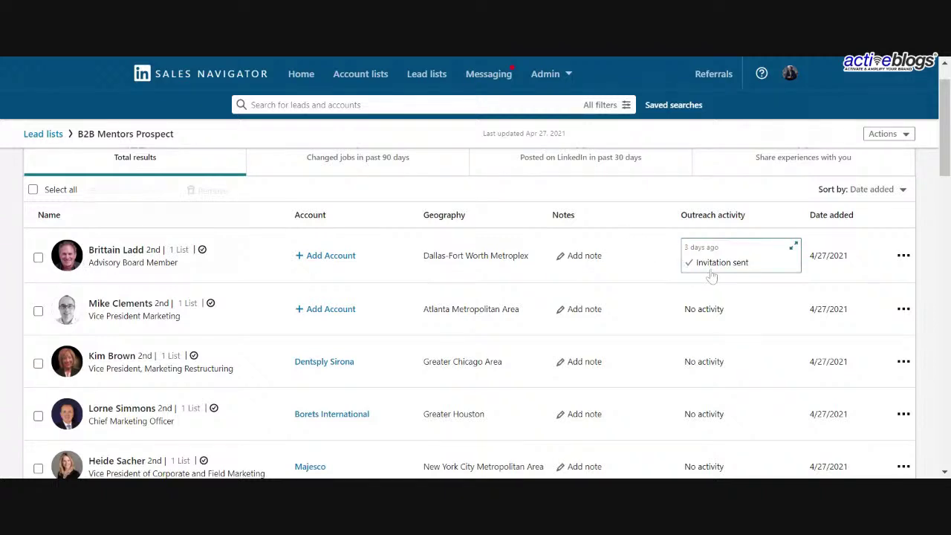
{"action": "left_click", "coordinate": [607, 262]}
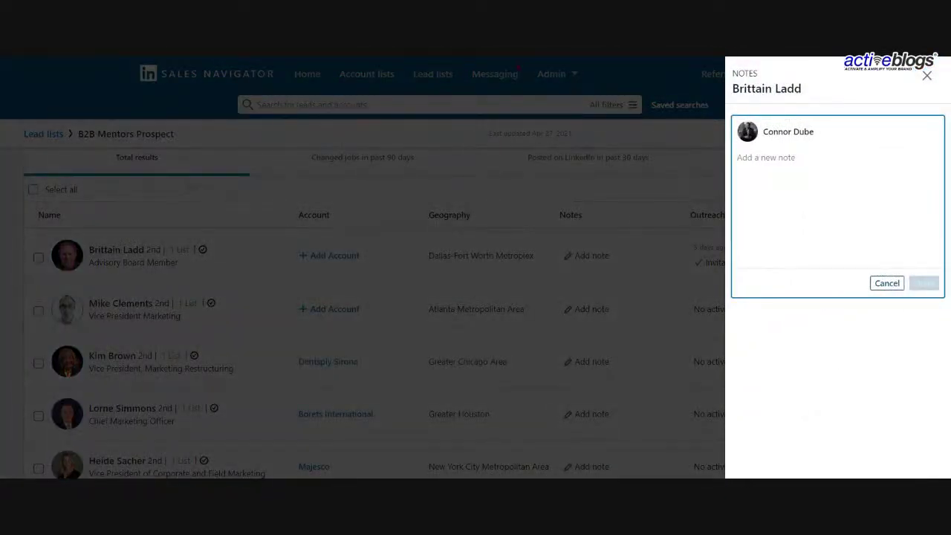
{"action": "left_click", "coordinate": [888, 283]}
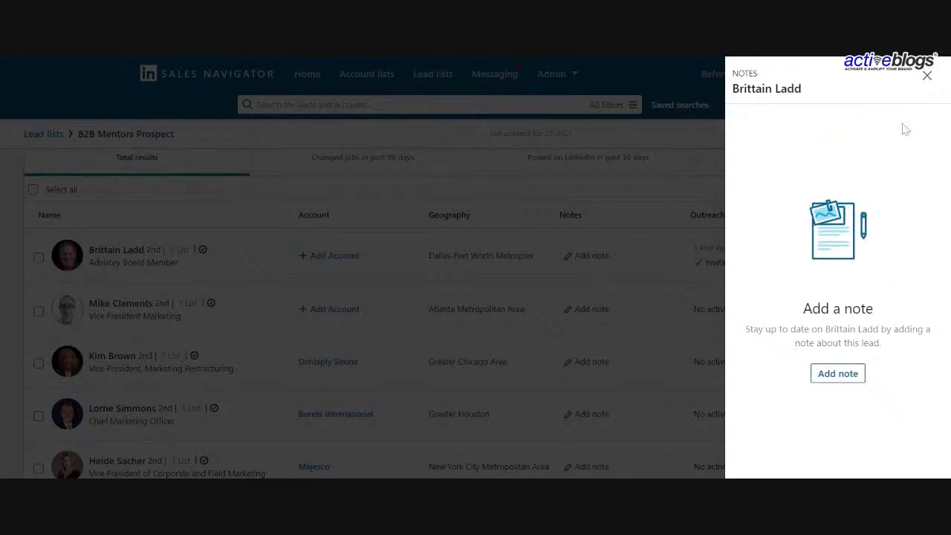
{"action": "left_click", "coordinate": [927, 75]}
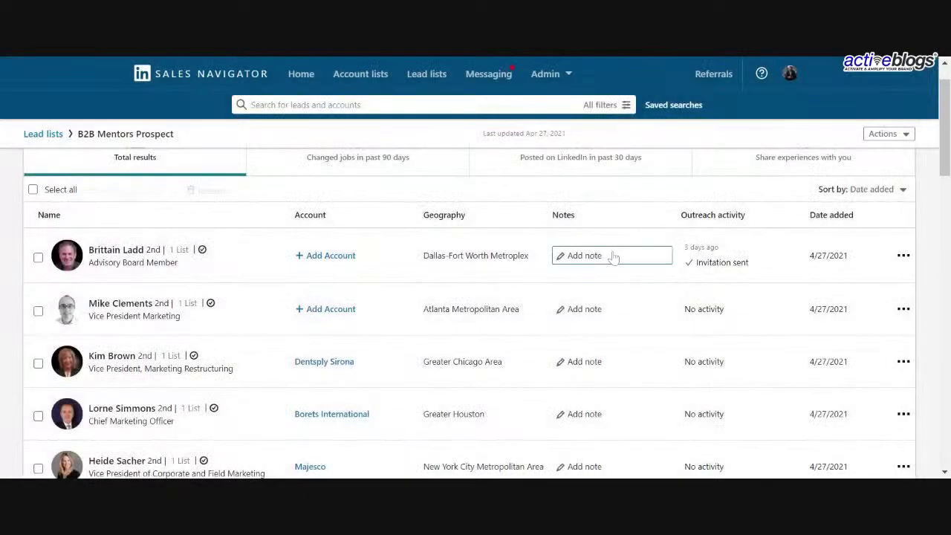
{"action": "left_click", "coordinate": [904, 257]}
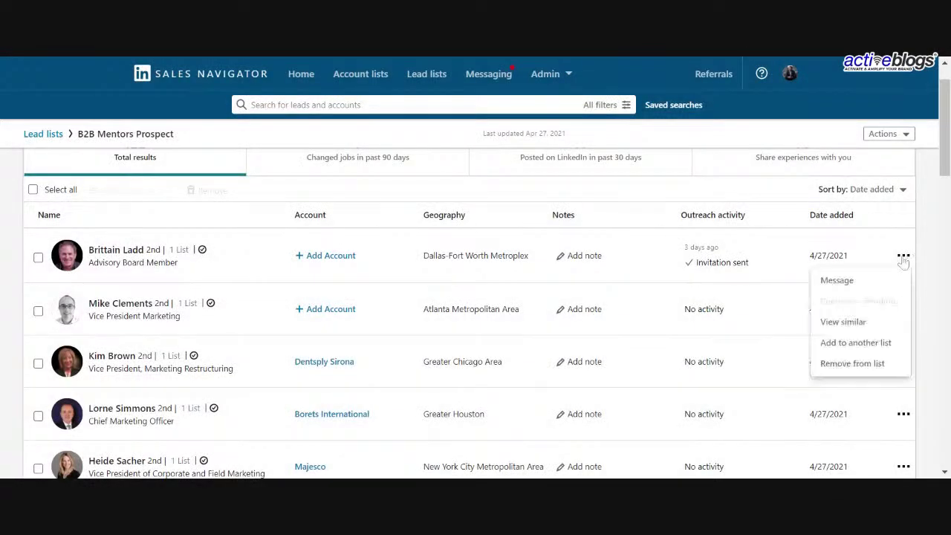
{"action": "left_click", "coordinate": [867, 283]}
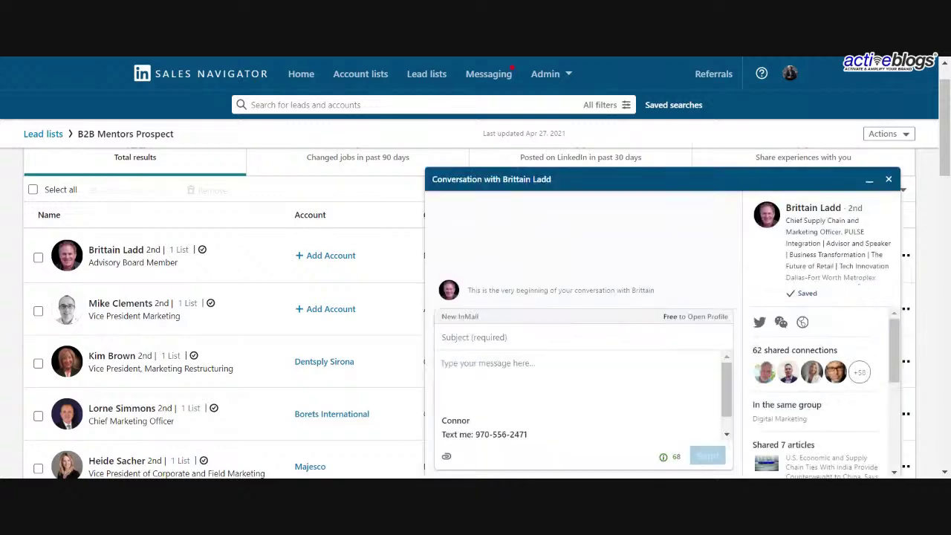
{"action": "left_click", "coordinate": [889, 179]}
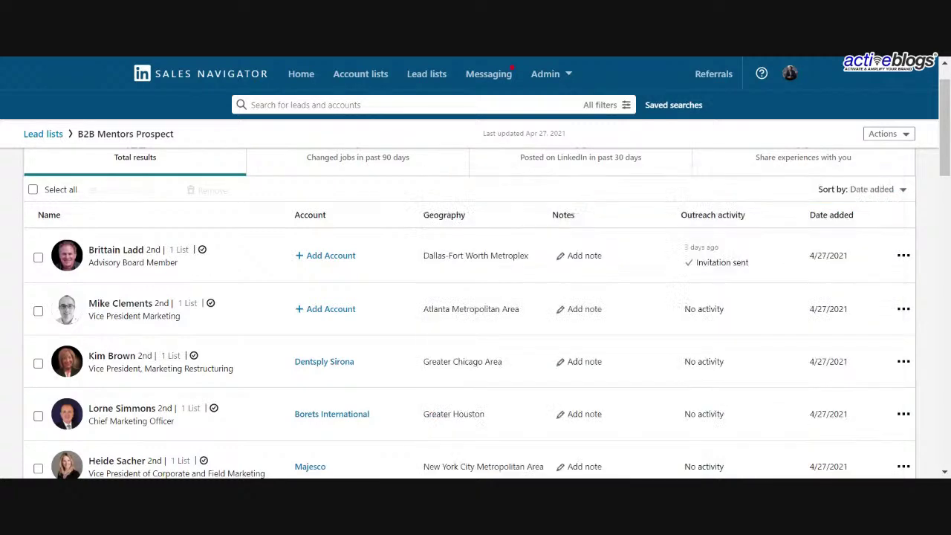
Go to page 3 of the list, review its leads, and open the Akumina lead's options menu.
{"action": "scroll", "coordinate": [800, 263], "scroll_direction": "down", "scroll_amount": 10}
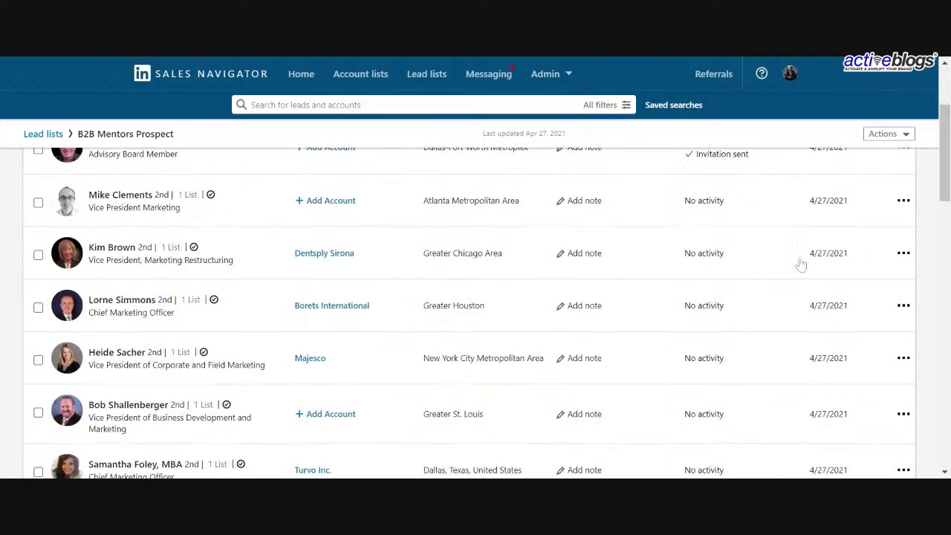
{"action": "scroll", "coordinate": [800, 263], "scroll_direction": "down", "scroll_amount": 5}
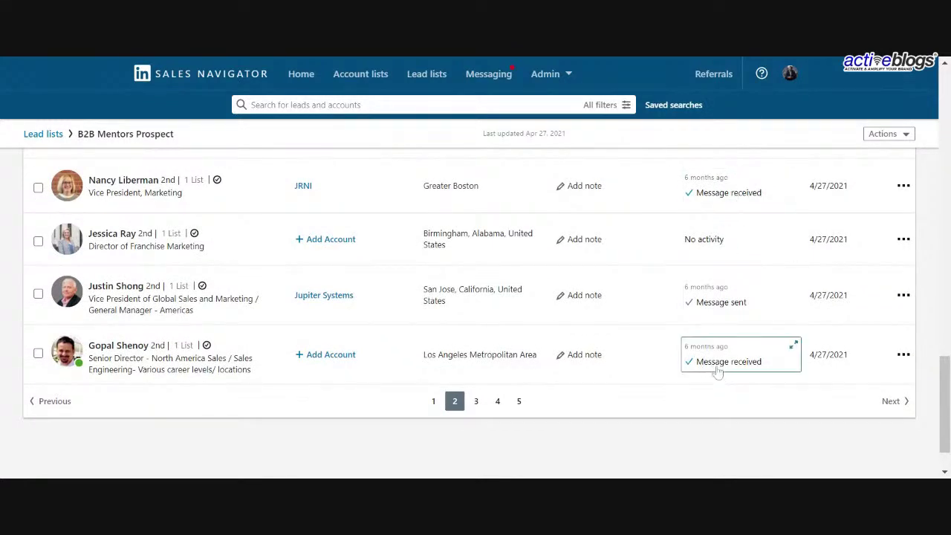
{"action": "left_click", "coordinate": [477, 402]}
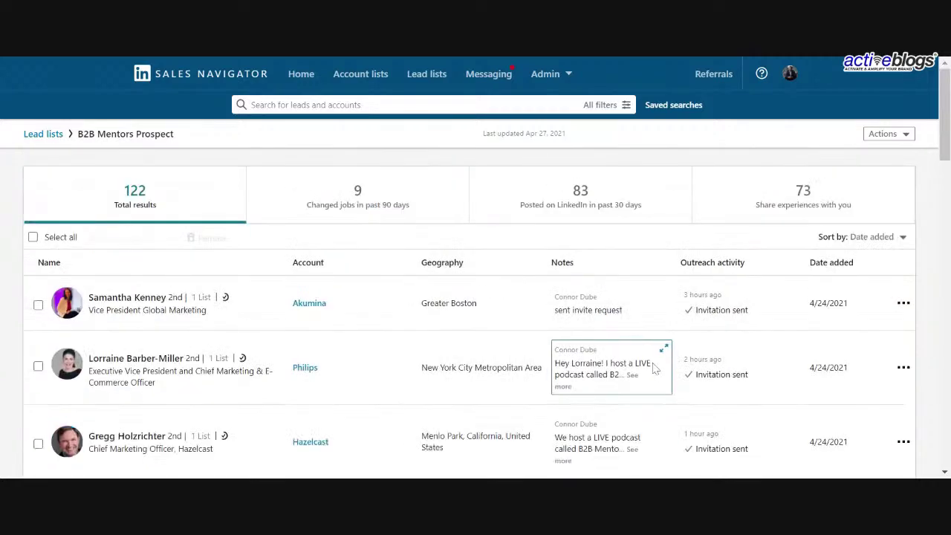
{"action": "scroll", "coordinate": [744, 334], "scroll_direction": "down", "scroll_amount": 2}
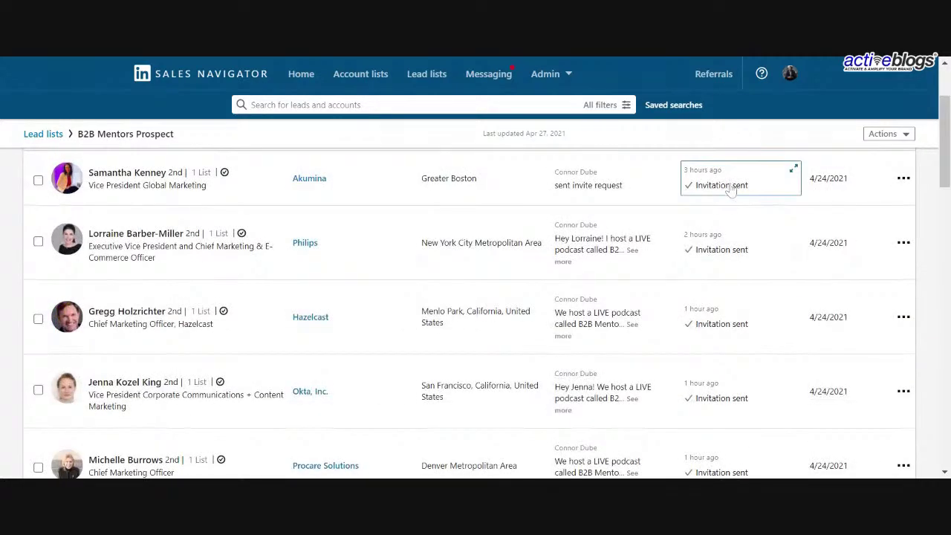
{"action": "scroll", "coordinate": [730, 245], "scroll_direction": "down", "scroll_amount": 1}
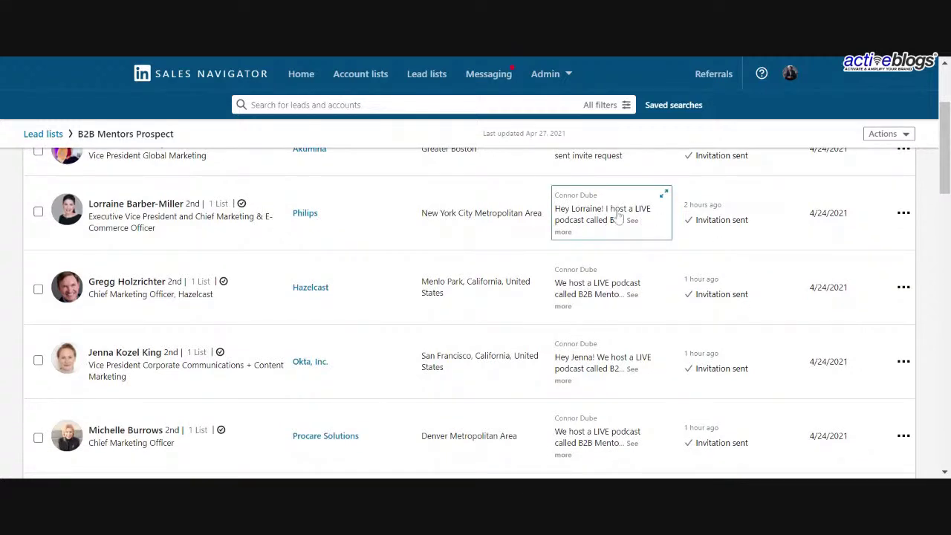
{"action": "scroll", "coordinate": [618, 216], "scroll_direction": "down", "scroll_amount": 1}
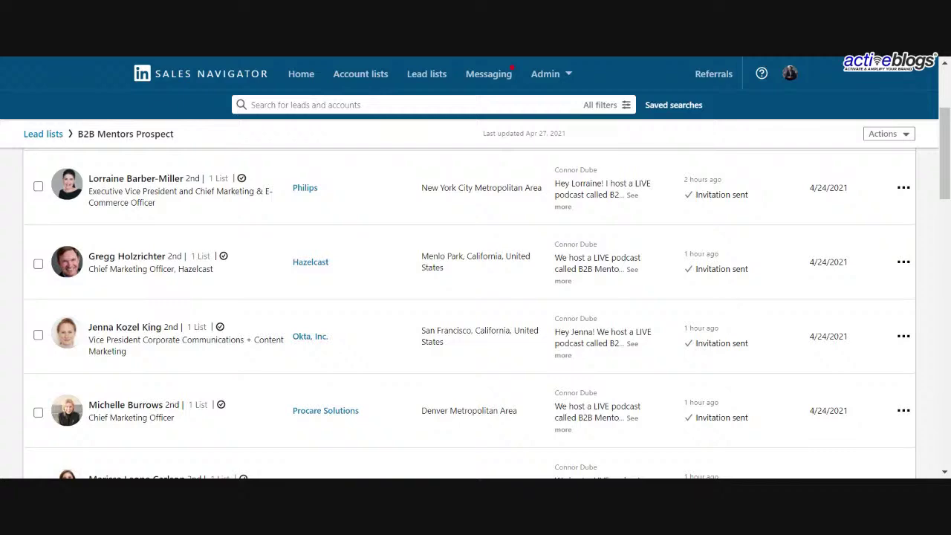
{"action": "scroll", "coordinate": [732, 306], "scroll_direction": "down", "scroll_amount": 1}
{"action": "scroll", "coordinate": [744, 290], "scroll_direction": "up", "scroll_amount": 1}
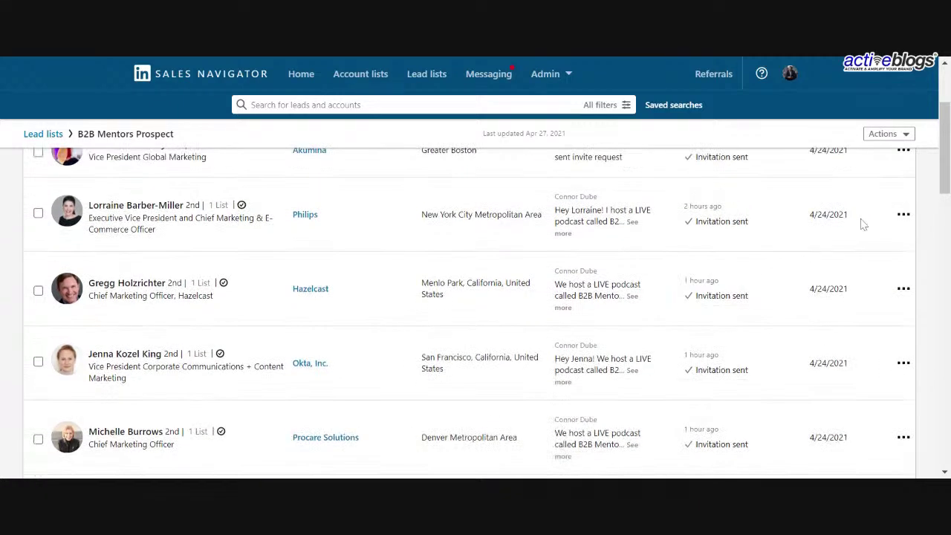
{"action": "scroll", "coordinate": [803, 218], "scroll_direction": "up", "scroll_amount": 1}
{"action": "left_click", "coordinate": [902, 183]}
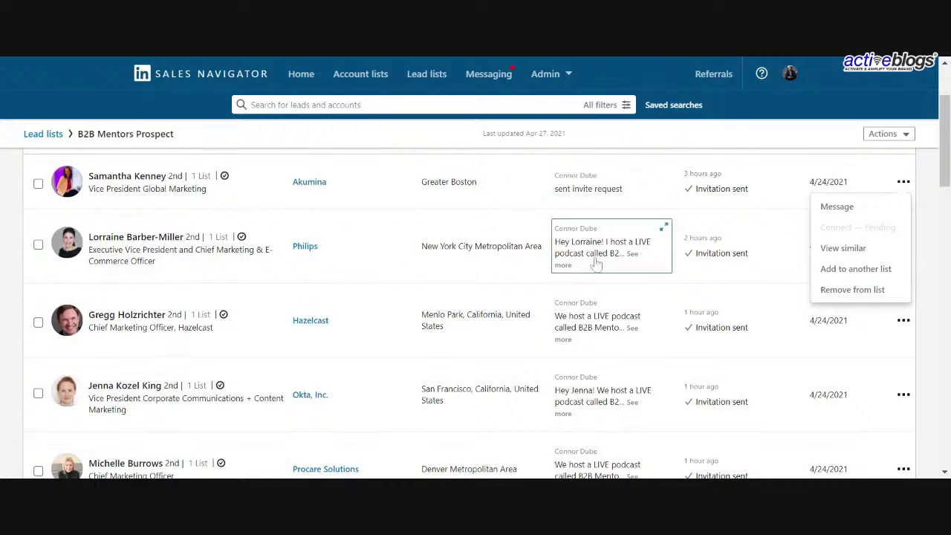
Also add the Akumina lead to the Agreed to Podcast list, so it shows 2 Lists.
{"action": "left_click", "coordinate": [885, 270]}
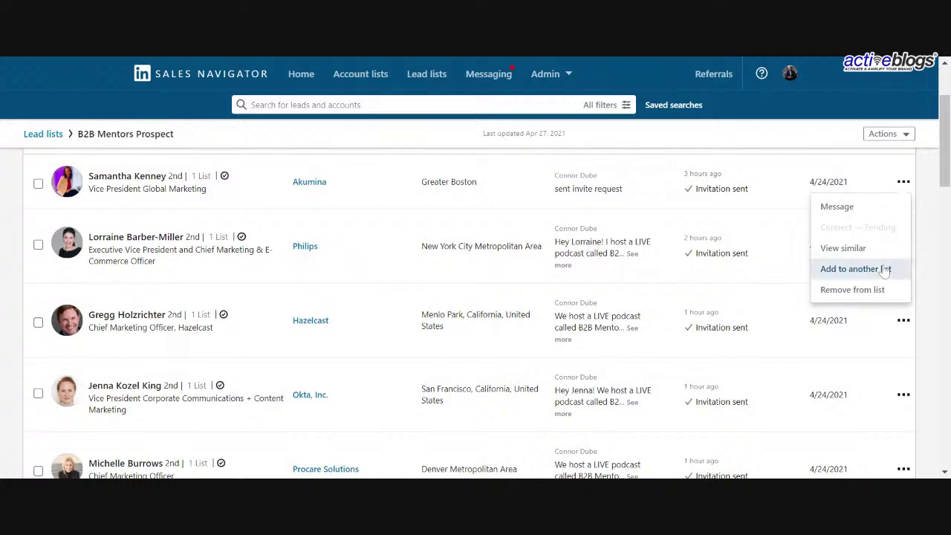
{"action": "scroll", "coordinate": [516, 275], "scroll_direction": "down", "scroll_amount": 5}
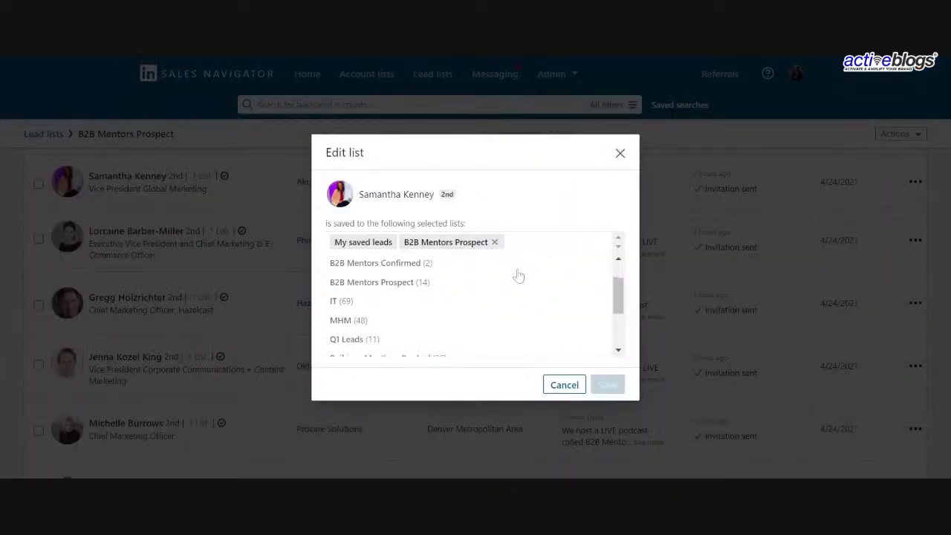
{"action": "scroll", "coordinate": [516, 274], "scroll_direction": "up", "scroll_amount": 5}
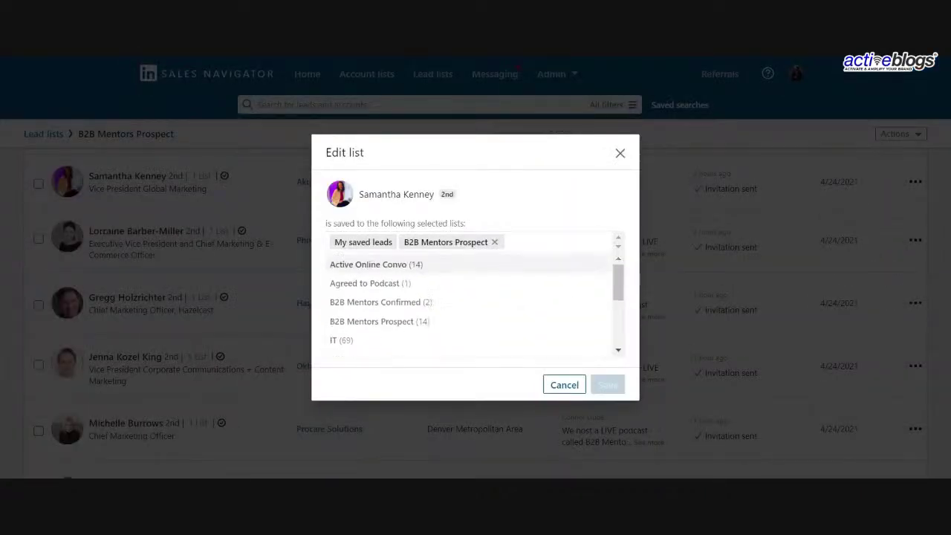
{"action": "left_click", "coordinate": [400, 284]}
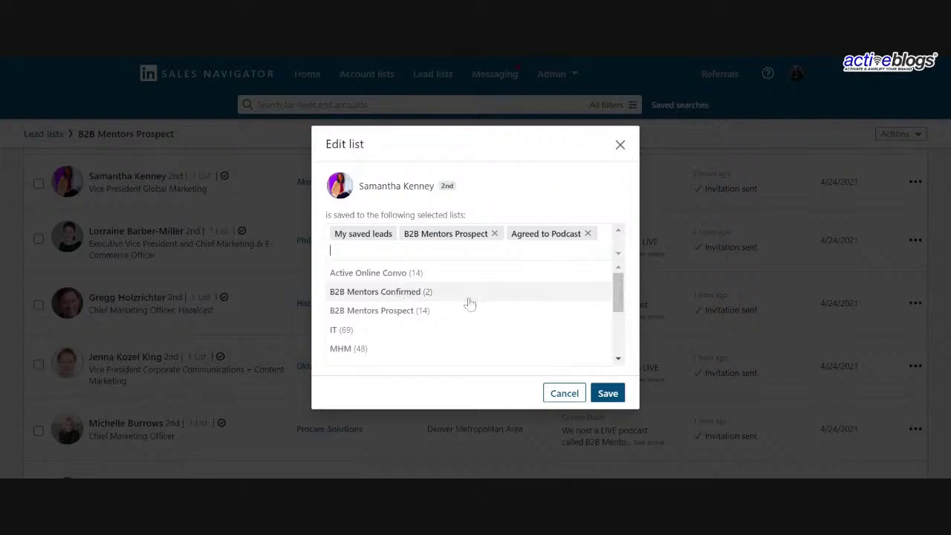
{"action": "left_click", "coordinate": [605, 394]}
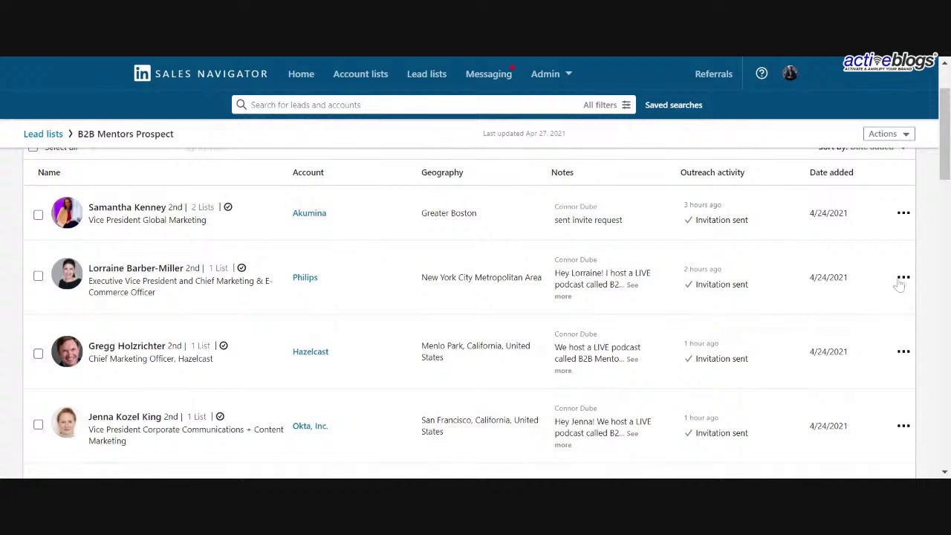
{"action": "left_click", "coordinate": [902, 279]}
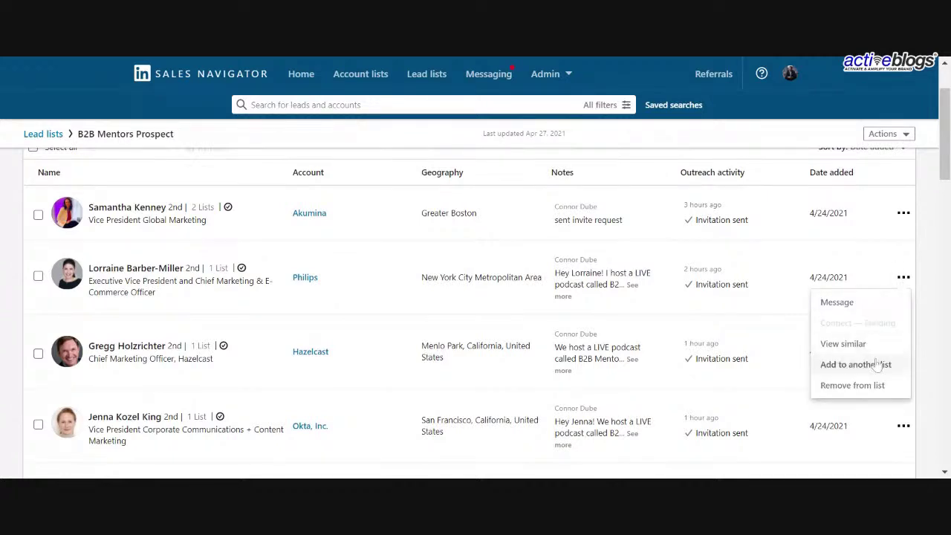
{"action": "left_click", "coordinate": [878, 384]}
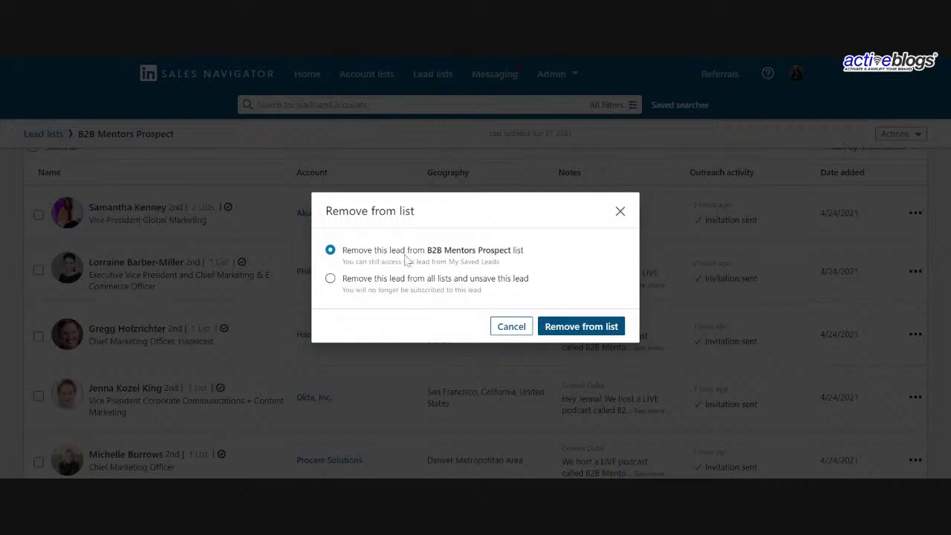
{"action": "left_click", "coordinate": [381, 290]}
{"action": "left_click", "coordinate": [510, 329]}
{"action": "scroll", "coordinate": [694, 317], "scroll_direction": "down", "scroll_amount": 1}
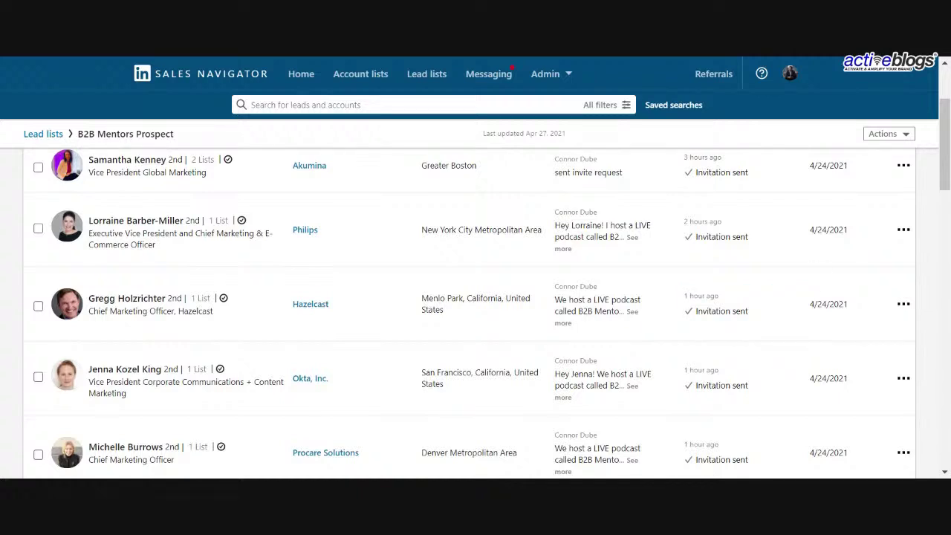
{"action": "scroll", "coordinate": [476, 312], "scroll_direction": "down", "scroll_amount": 1}
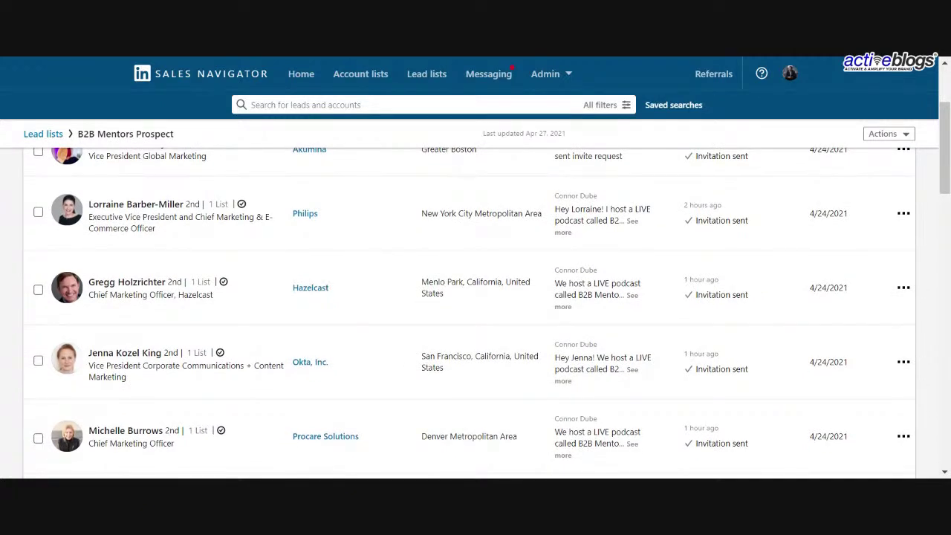
{"action": "scroll", "coordinate": [476, 312], "scroll_direction": "up", "scroll_amount": 4}
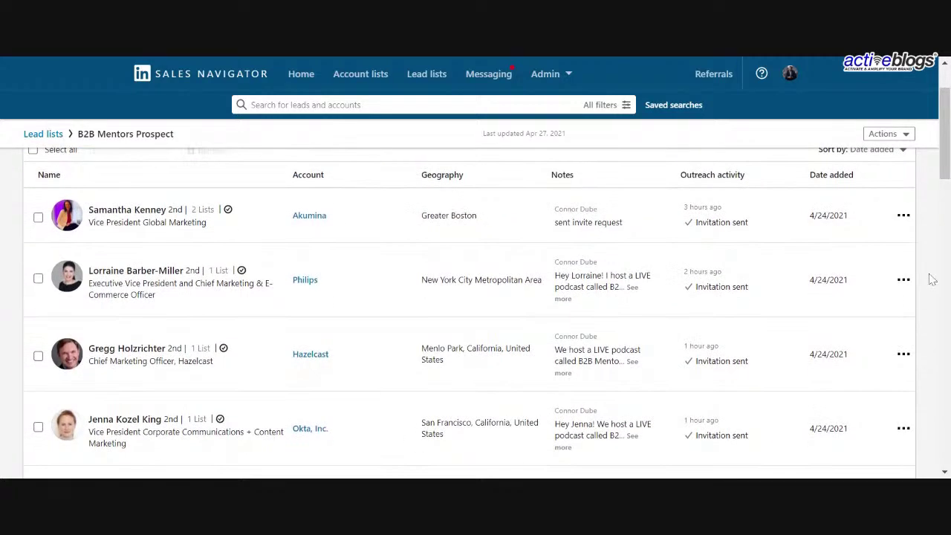
{"action": "scroll", "coordinate": [932, 279], "scroll_direction": "up", "scroll_amount": 3}
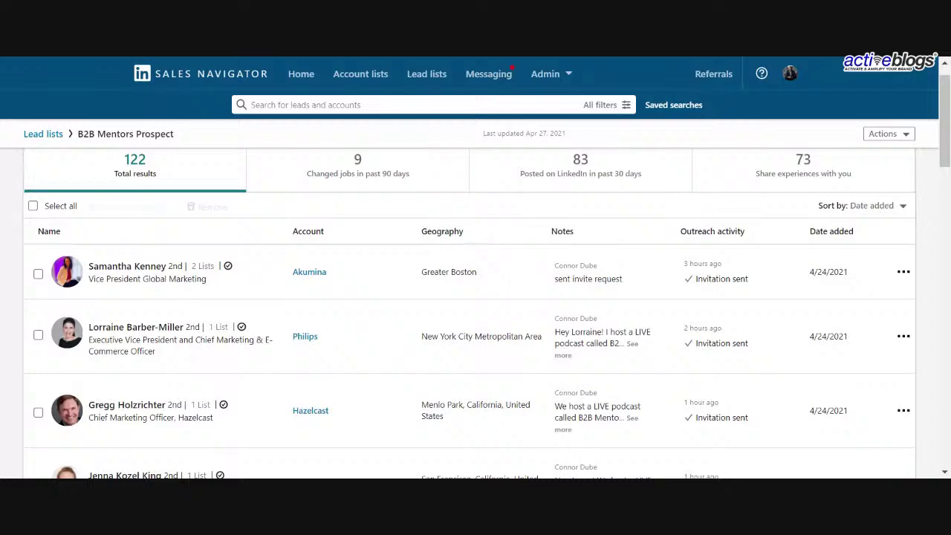
{"action": "scroll", "coordinate": [476, 312], "scroll_direction": "down", "scroll_amount": 3}
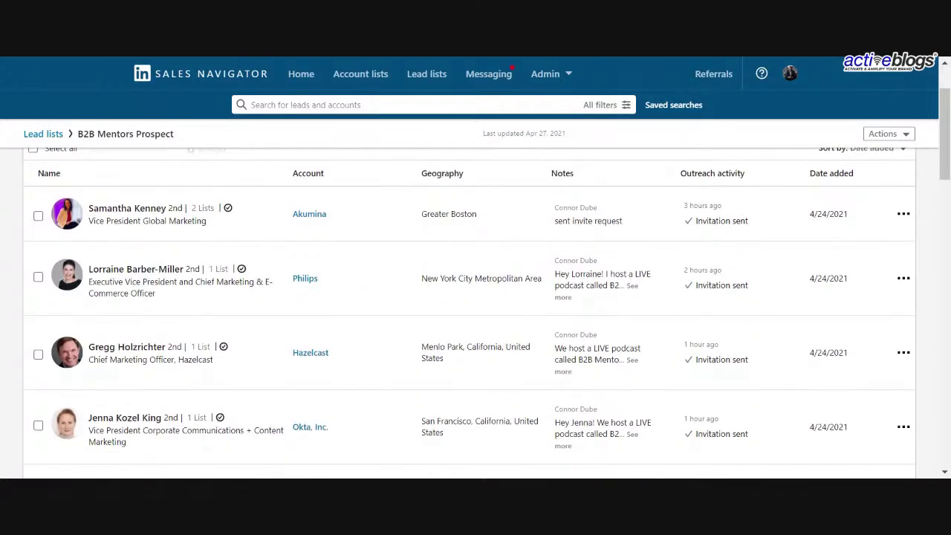
{"action": "scroll", "coordinate": [470, 312], "scroll_direction": "down", "scroll_amount": 3}
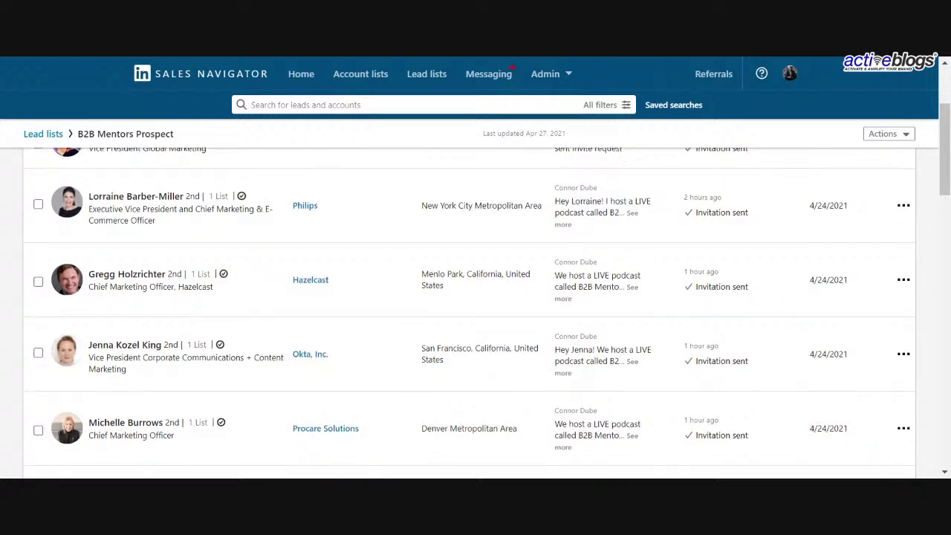
{"action": "scroll", "coordinate": [476, 312], "scroll_direction": "down", "scroll_amount": 1}
{"action": "scroll", "coordinate": [854, 206], "scroll_direction": "up", "scroll_amount": 3}
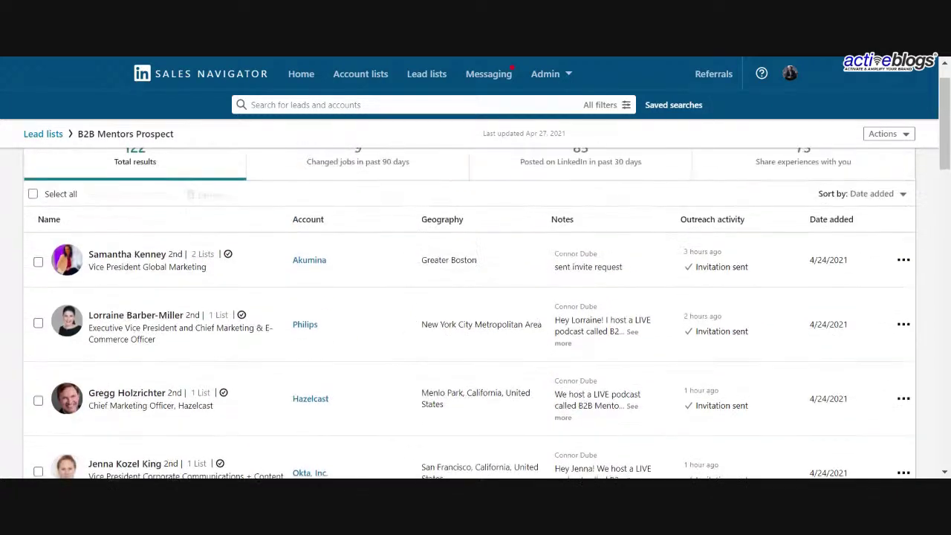
{"action": "scroll", "coordinate": [825, 281], "scroll_direction": "down", "scroll_amount": 3}
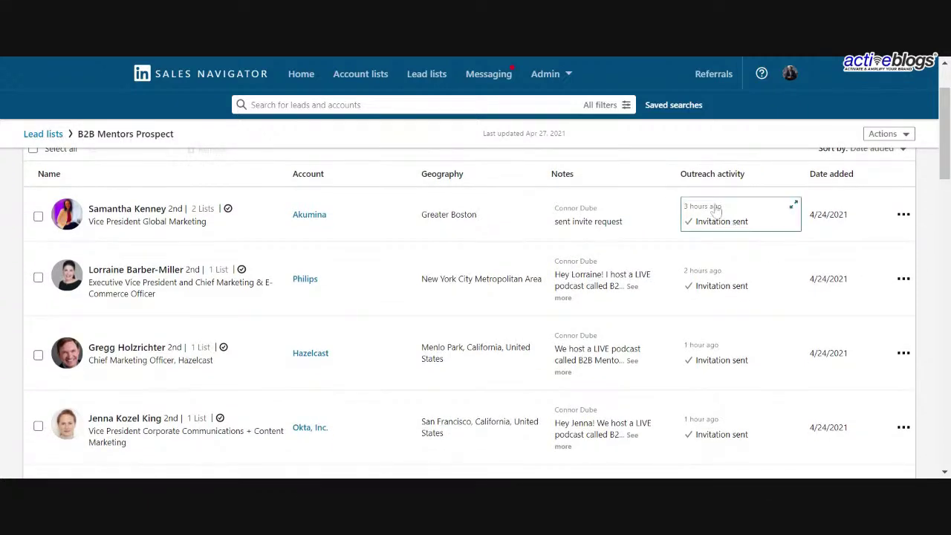
{"action": "scroll", "coordinate": [724, 256], "scroll_direction": "down", "scroll_amount": 6}
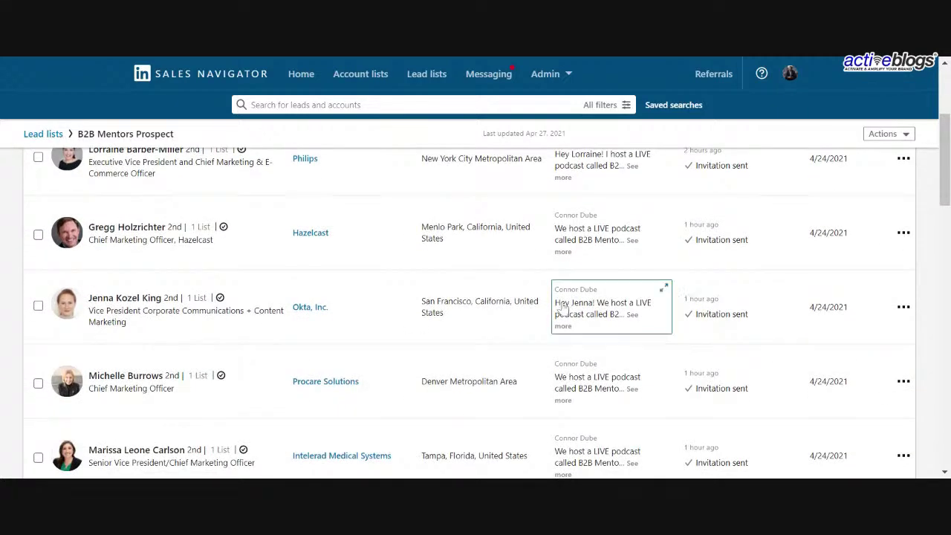
{"action": "scroll", "coordinate": [611, 315], "scroll_direction": "down", "scroll_amount": 4}
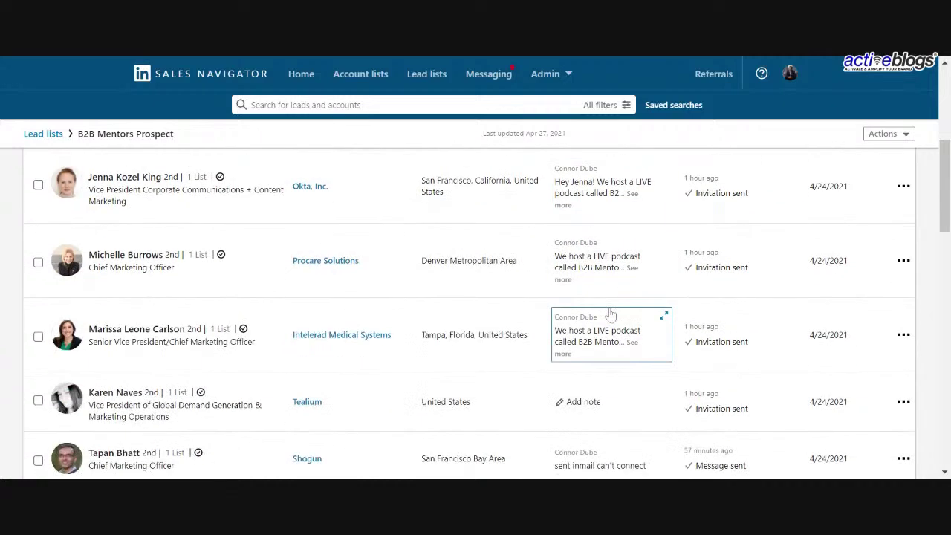